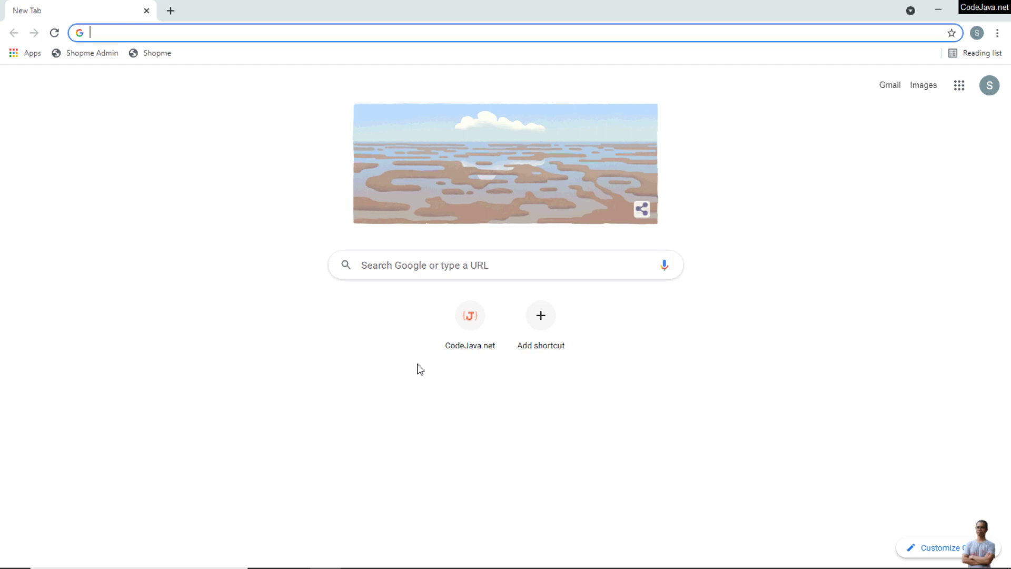
Go to paypal.com, then use the India site's footer flag to reach PayPal's worldwide country list
{"action": "type", "text": "paypal.com"}
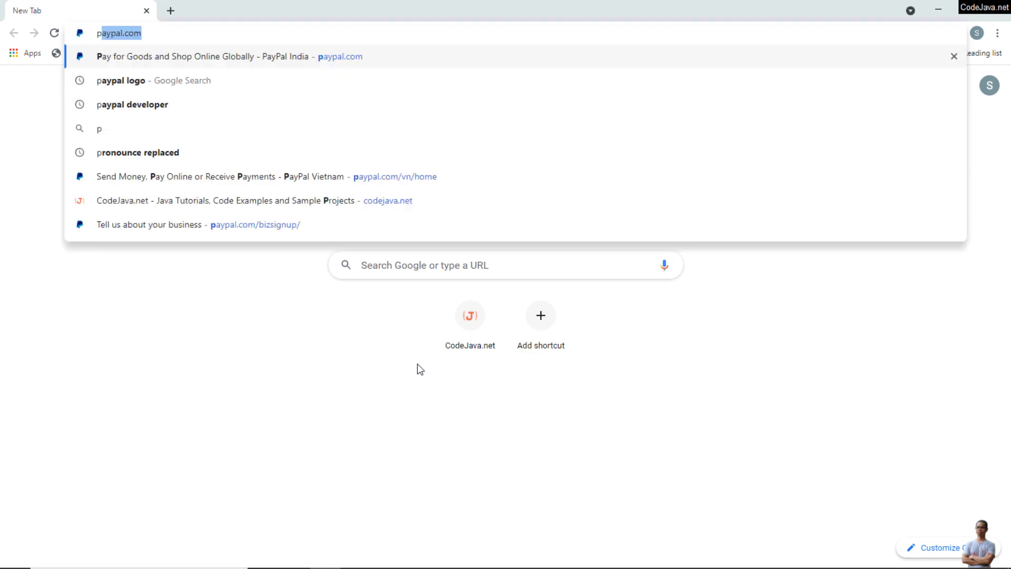
{"action": "key", "text": "Return"}
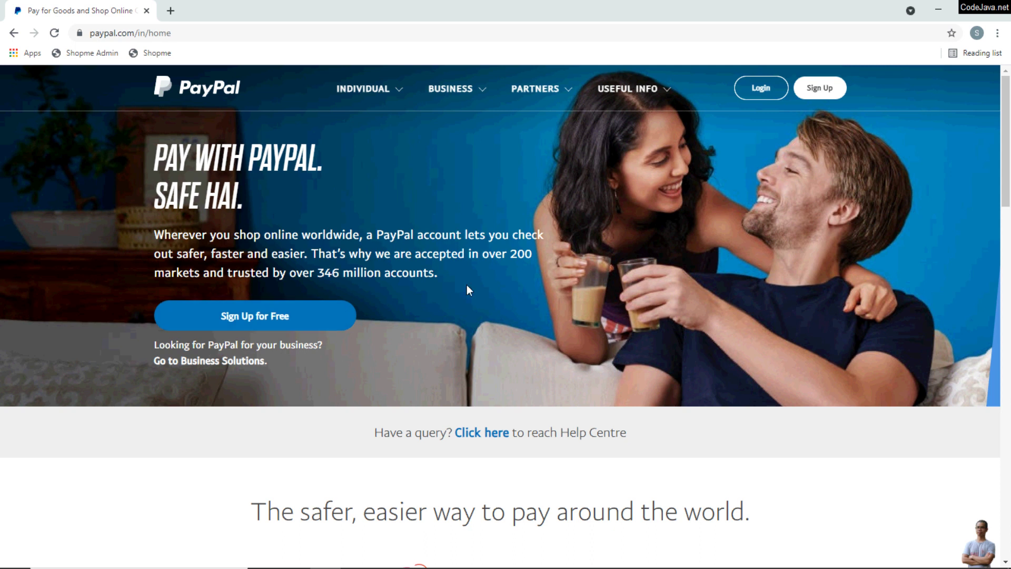
{"action": "scroll", "coordinate": [467, 287], "scroll_direction": "down", "scroll_amount": 10}
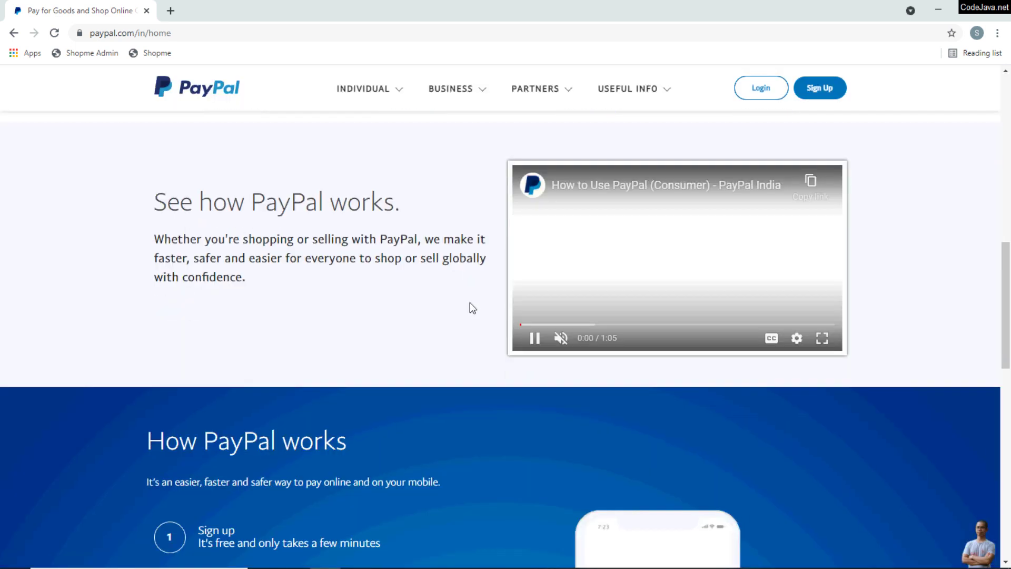
{"action": "scroll", "coordinate": [470, 305], "scroll_direction": "down", "scroll_amount": 15}
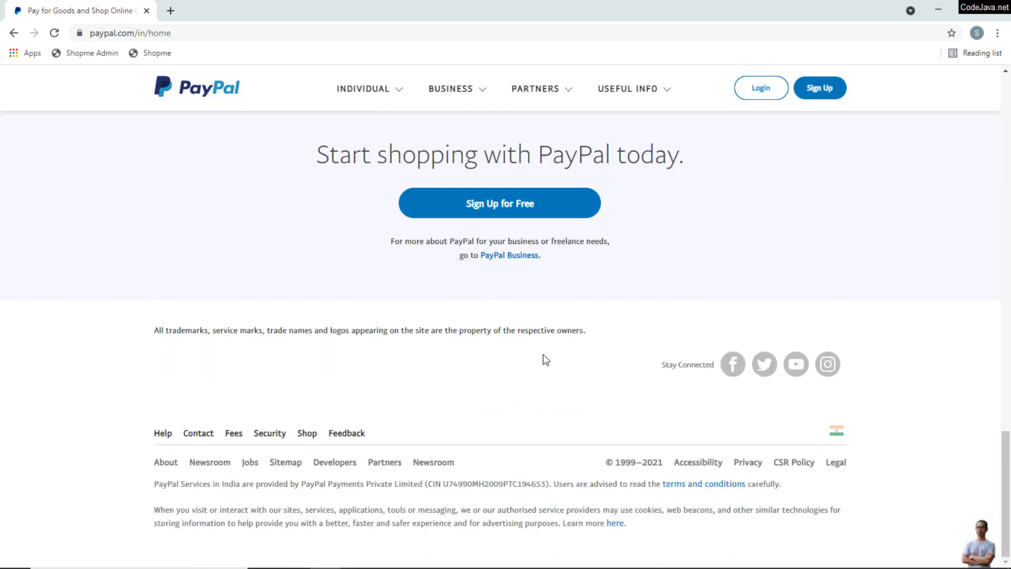
{"action": "left_click", "coordinate": [836, 437]}
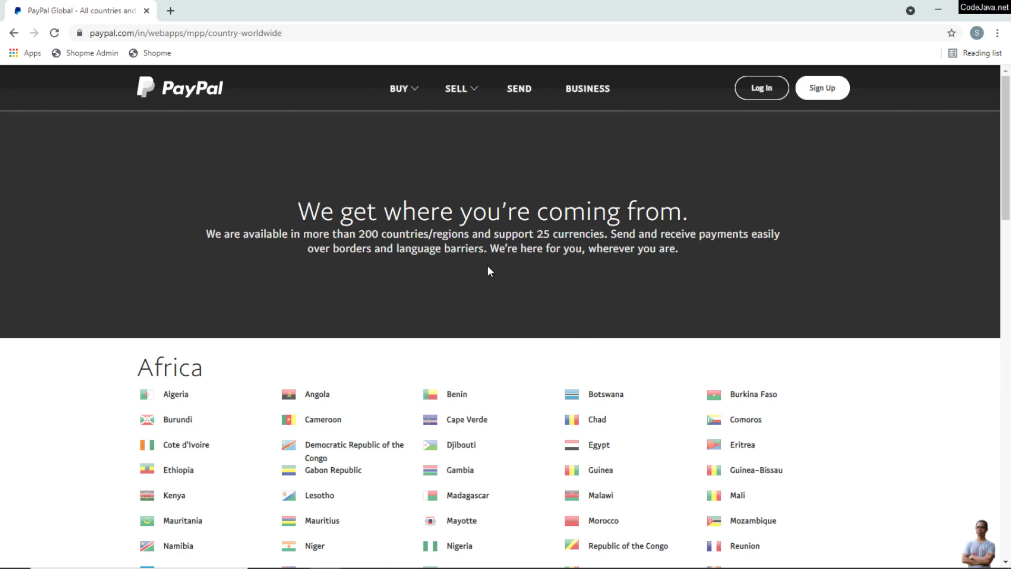
Scroll the worldwide country list across its regions to locate Vietnam under Asia Pacific
{"action": "scroll", "coordinate": [523, 319], "scroll_direction": "down", "scroll_amount": 3}
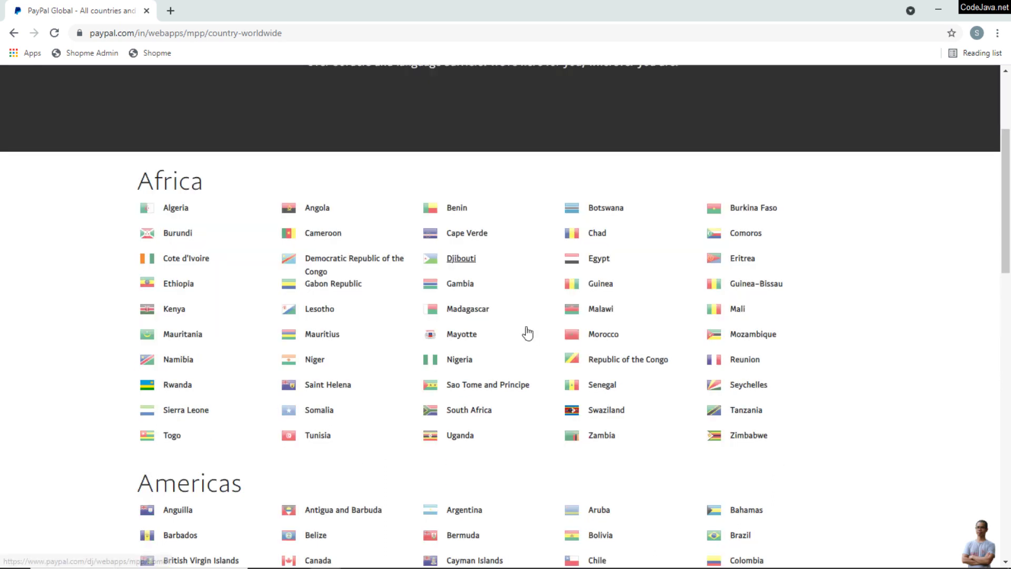
{"action": "scroll", "coordinate": [316, 318], "scroll_direction": "down", "scroll_amount": 4}
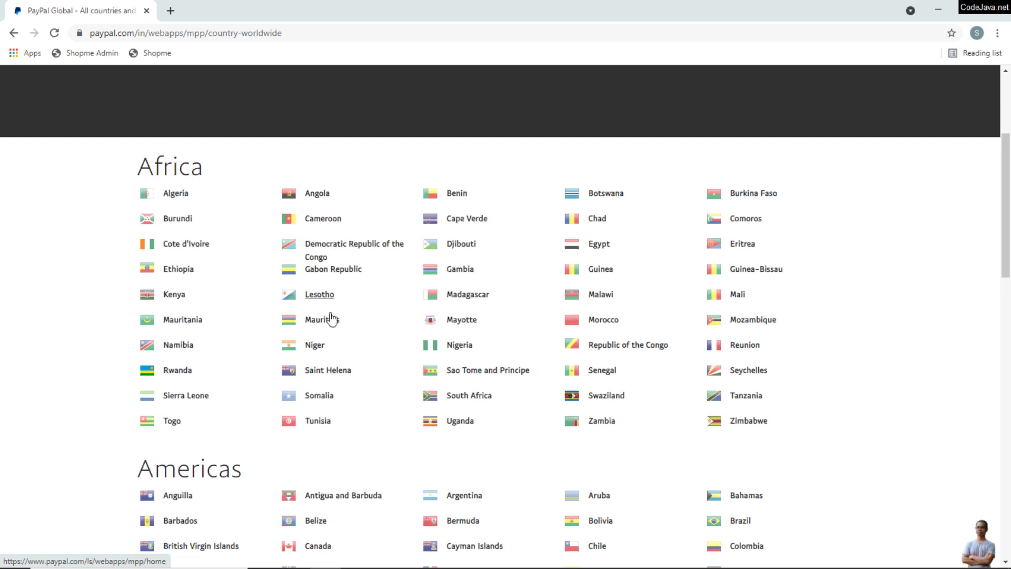
{"action": "scroll", "coordinate": [284, 320], "scroll_direction": "down", "scroll_amount": 5}
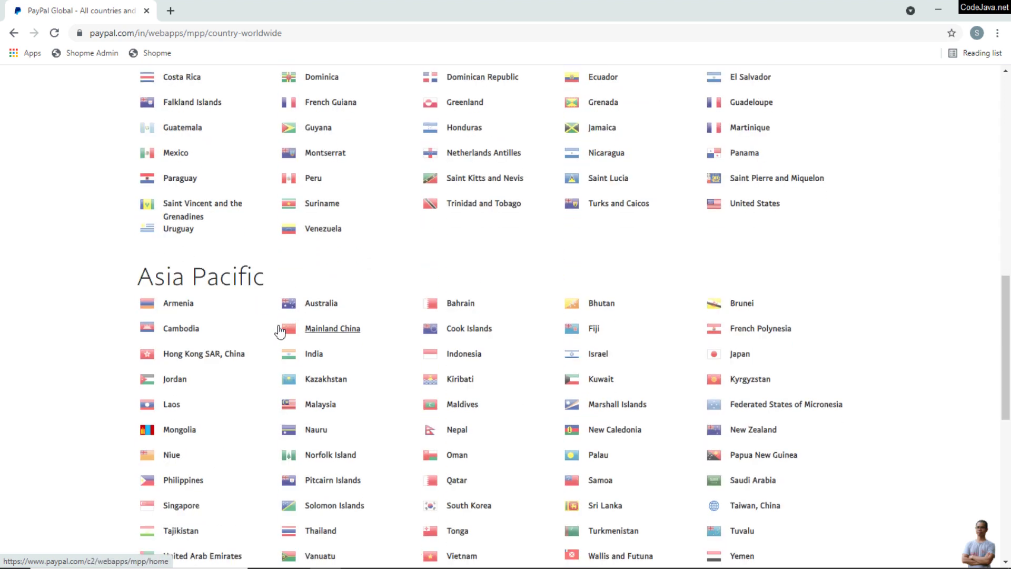
{"action": "scroll", "coordinate": [273, 327], "scroll_direction": "down", "scroll_amount": 7}
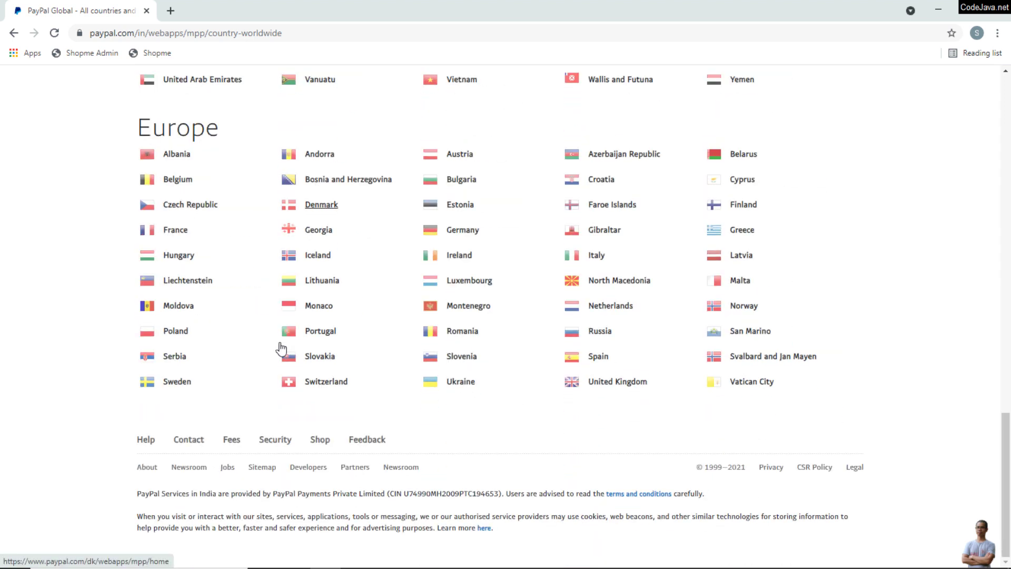
{"action": "scroll", "coordinate": [281, 348], "scroll_direction": "up", "scroll_amount": 4}
{"action": "scroll", "coordinate": [285, 350], "scroll_direction": "up", "scroll_amount": 3}
{"action": "scroll", "coordinate": [286, 347], "scroll_direction": "down", "scroll_amount": 7}
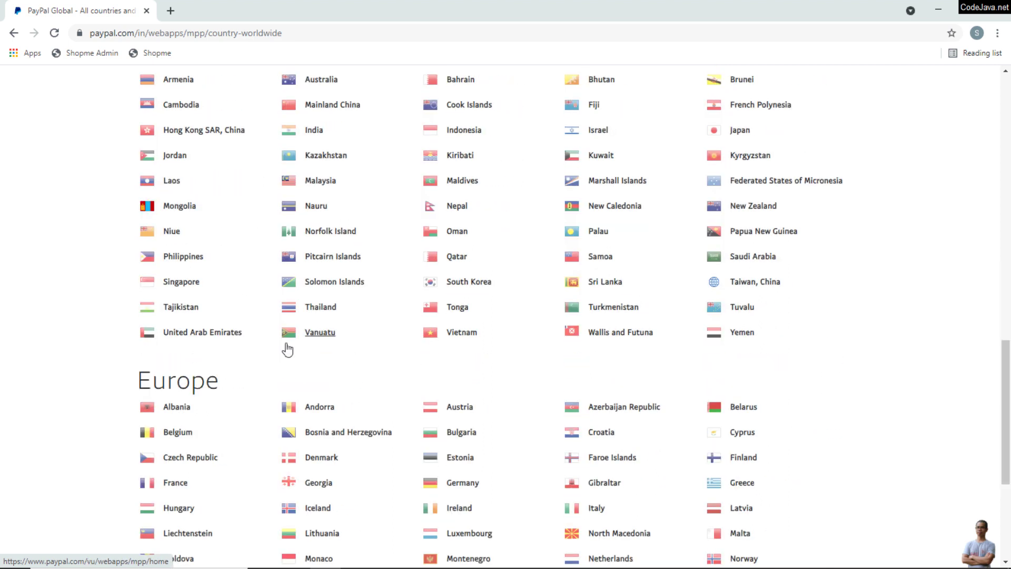
{"action": "scroll", "coordinate": [312, 356], "scroll_direction": "up", "scroll_amount": 9}
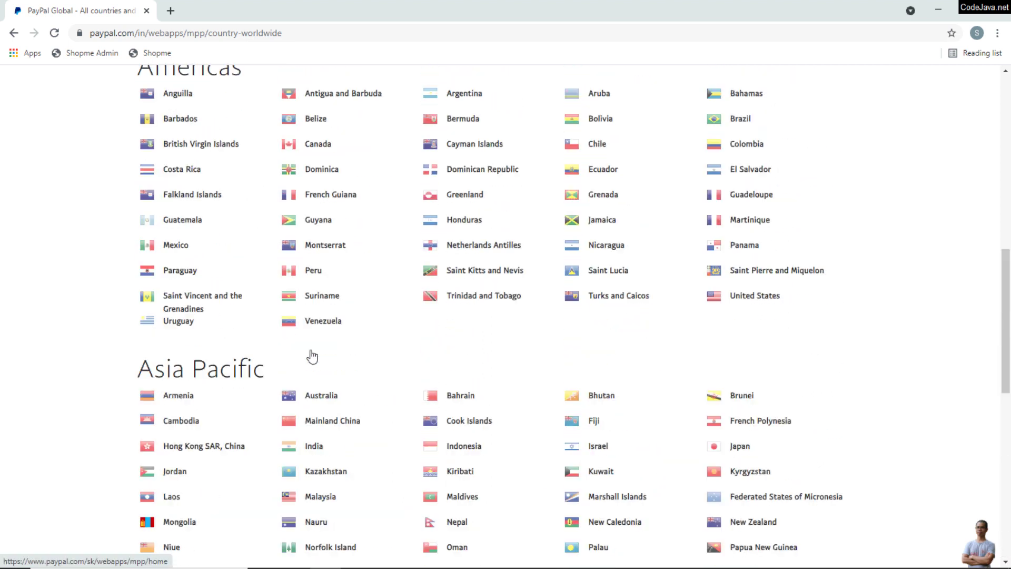
{"action": "scroll", "coordinate": [312, 357], "scroll_direction": "up", "scroll_amount": 3}
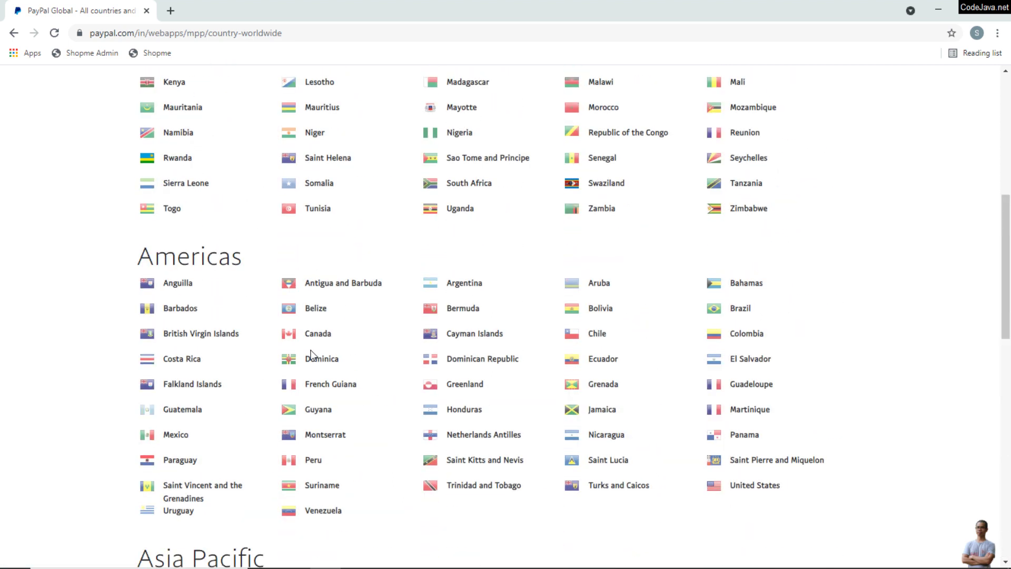
{"action": "scroll", "coordinate": [312, 357], "scroll_direction": "up", "scroll_amount": 4}
{"action": "scroll", "coordinate": [323, 362], "scroll_direction": "down", "scroll_amount": 7}
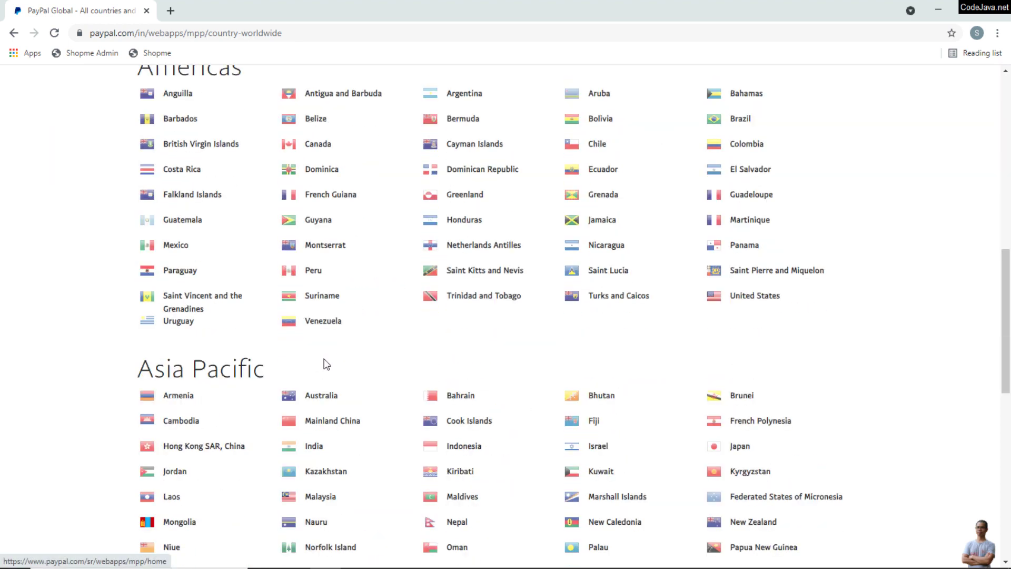
{"action": "scroll", "coordinate": [331, 377], "scroll_direction": "down", "scroll_amount": 2}
{"action": "scroll", "coordinate": [282, 451], "scroll_direction": "down", "scroll_amount": 1}
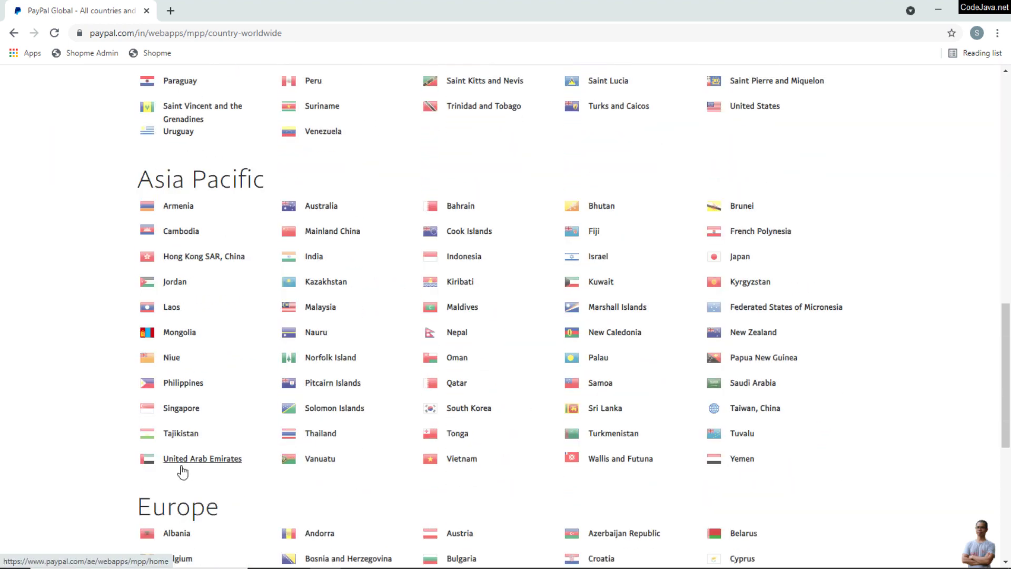
On PayPal Vietnam, start a Personal Account sign-up with user type 'Both of the above'
{"action": "left_click", "coordinate": [446, 461]}
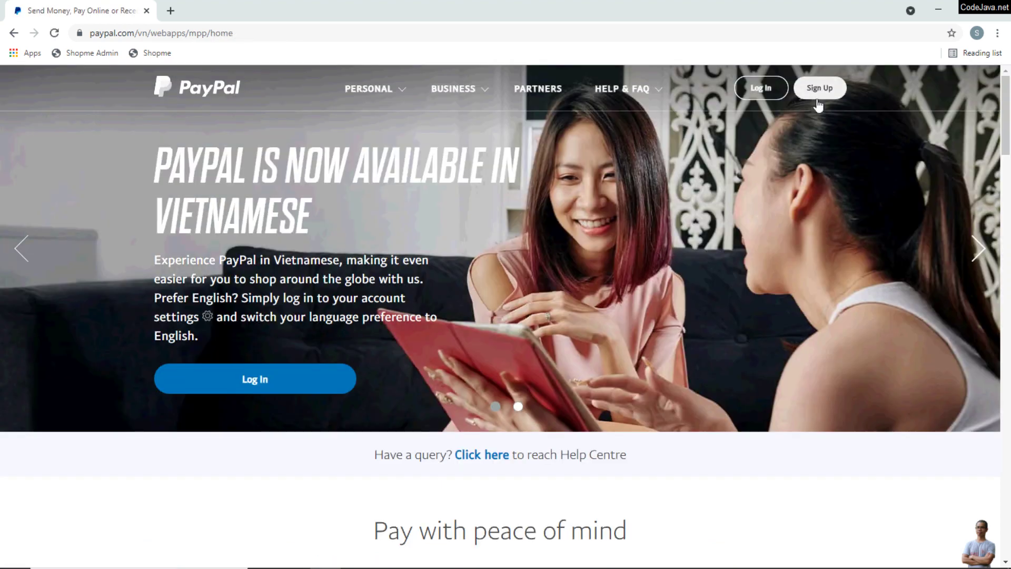
{"action": "left_click", "coordinate": [825, 90]}
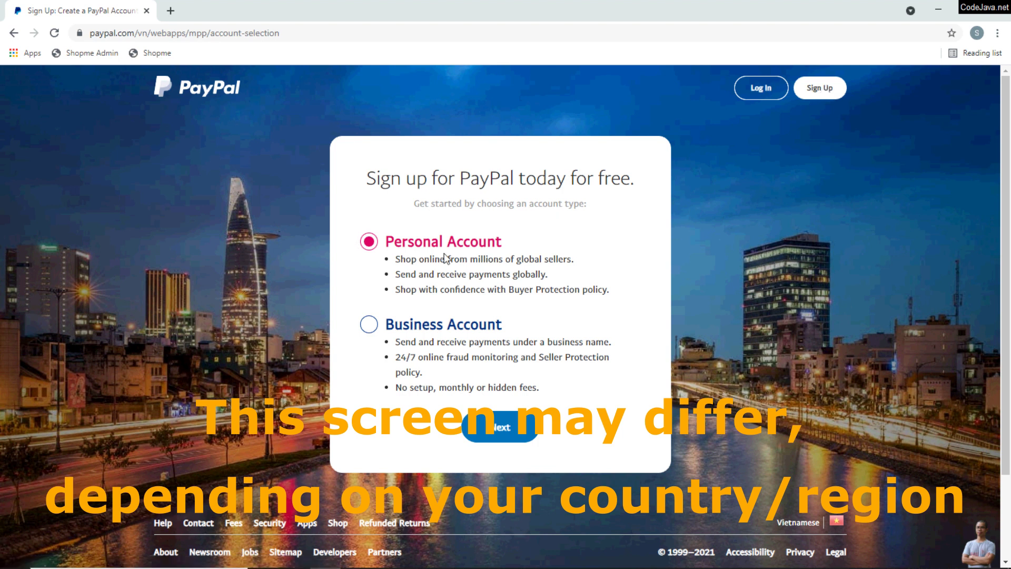
{"action": "left_click", "coordinate": [498, 431]}
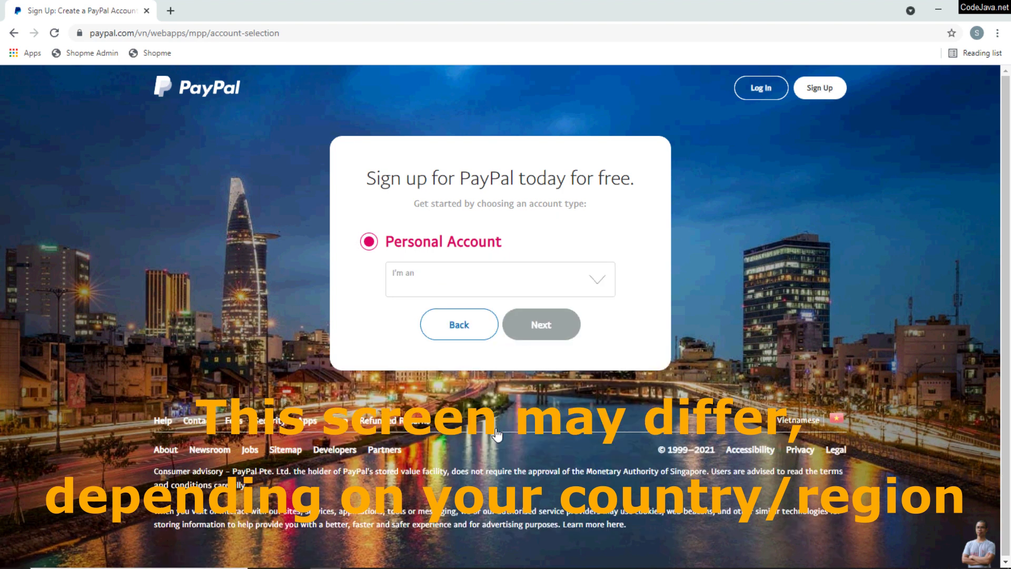
{"action": "left_click", "coordinate": [594, 281]}
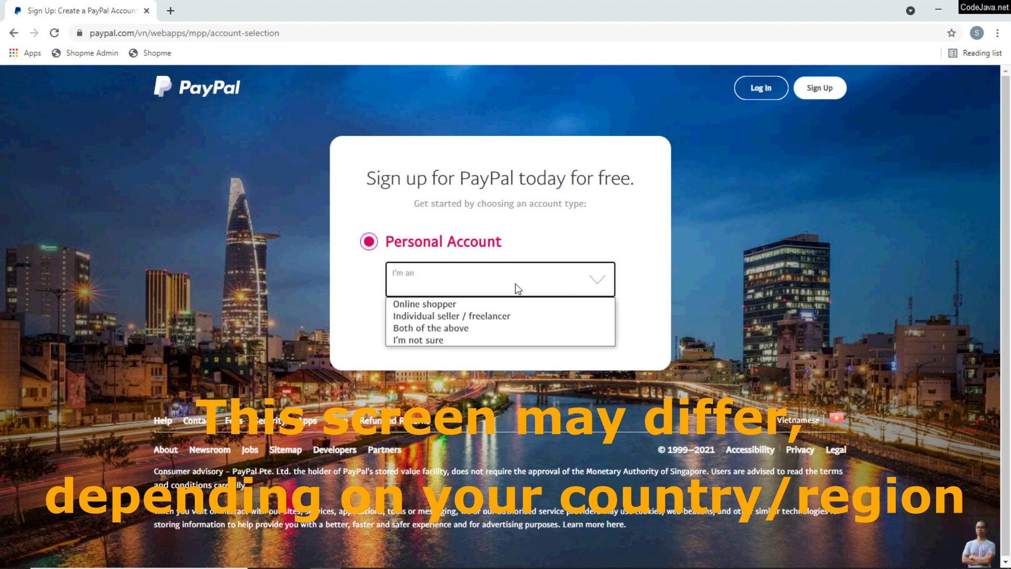
{"action": "left_click", "coordinate": [436, 328]}
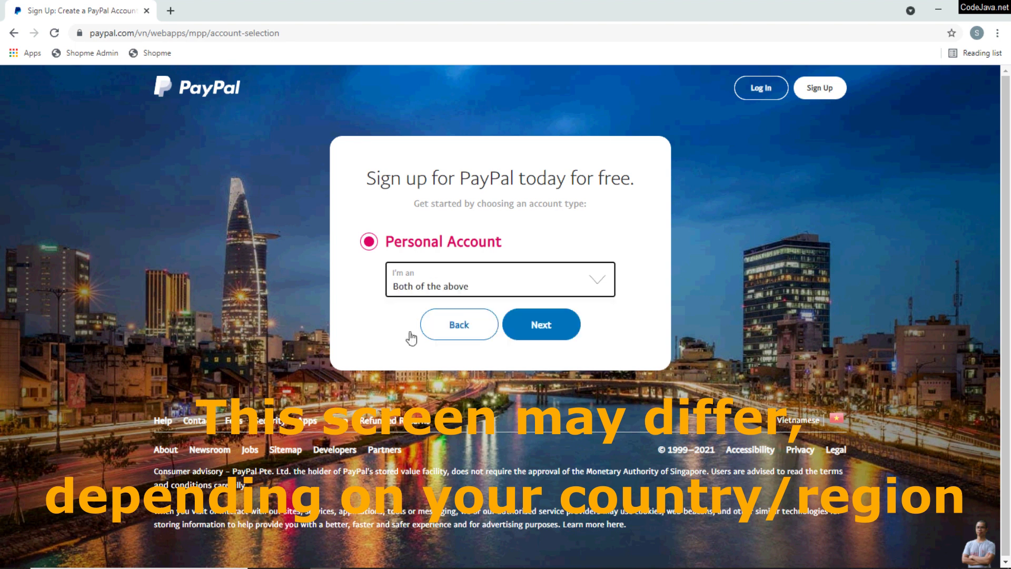
{"action": "left_click", "coordinate": [568, 327]}
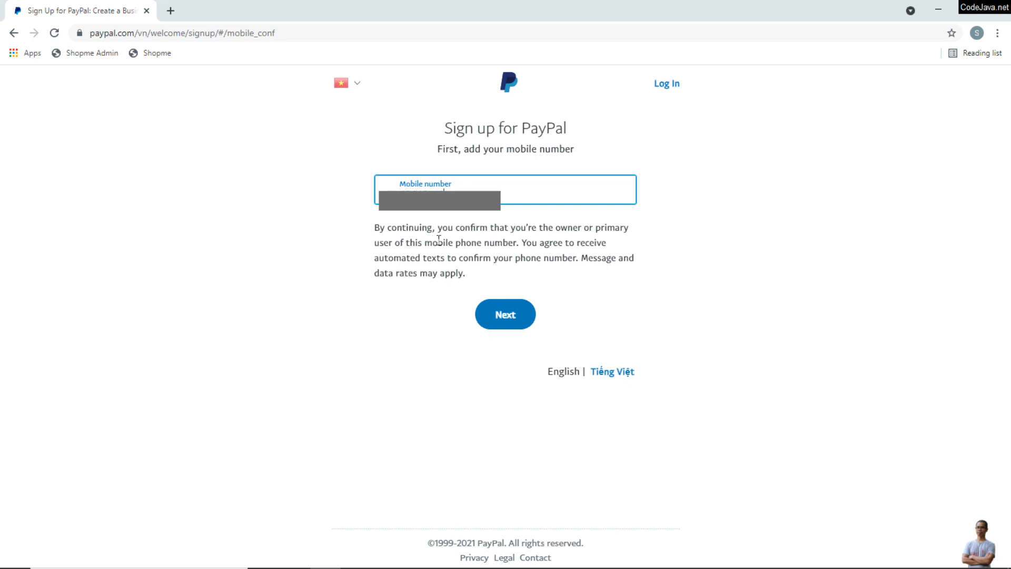
Submit the mobile number and enter the texted security code
{"action": "left_click", "coordinate": [509, 302]}
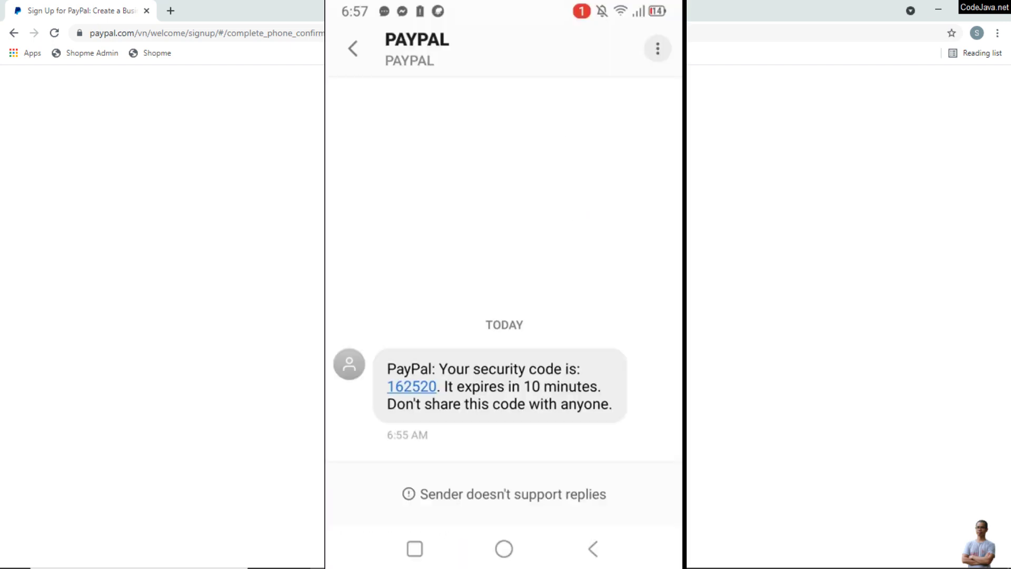
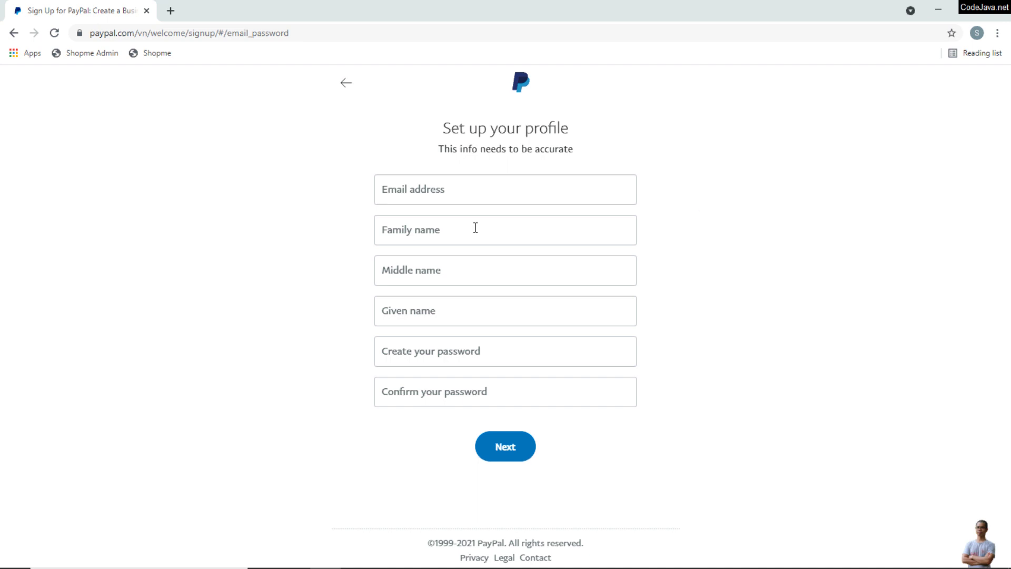
Enter the account email address and the family, middle and given names, correcting mixed-up name fields
{"action": "left_click", "coordinate": [457, 194]}
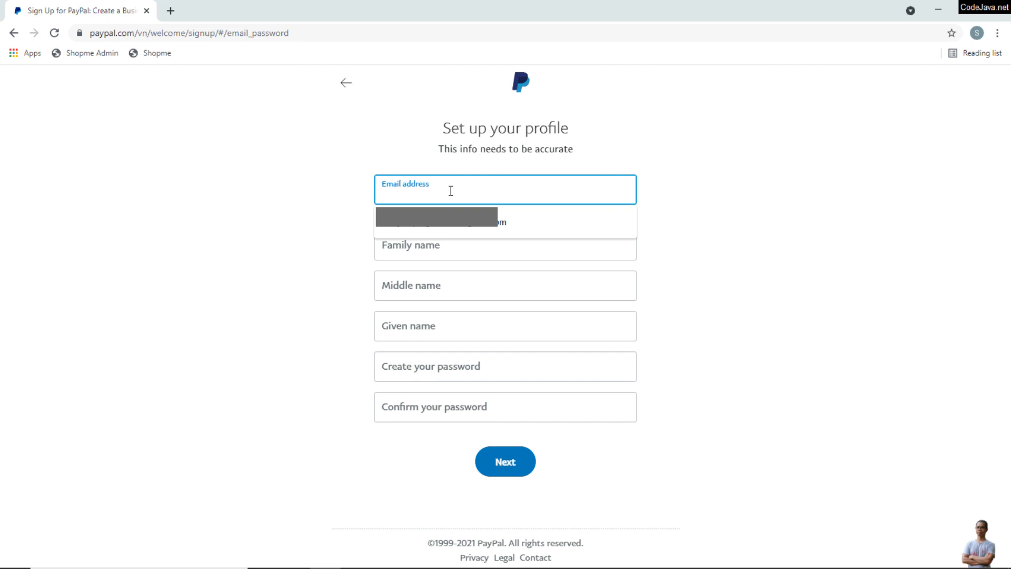
{"action": "key", "text": "Down"}
{"action": "key", "text": "Return"}
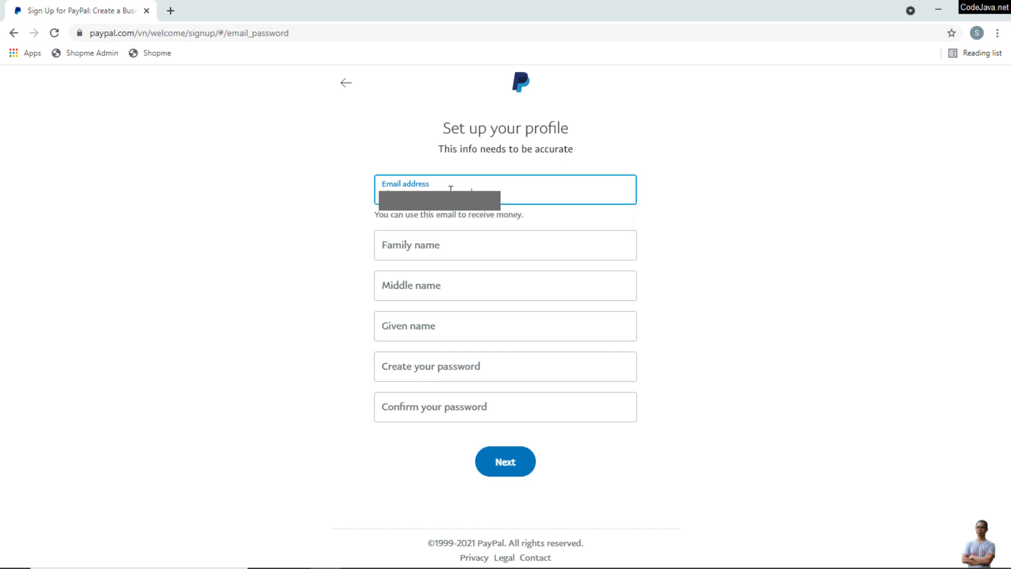
{"action": "key", "text": "Tab"}
{"action": "key", "text": "Tab"}
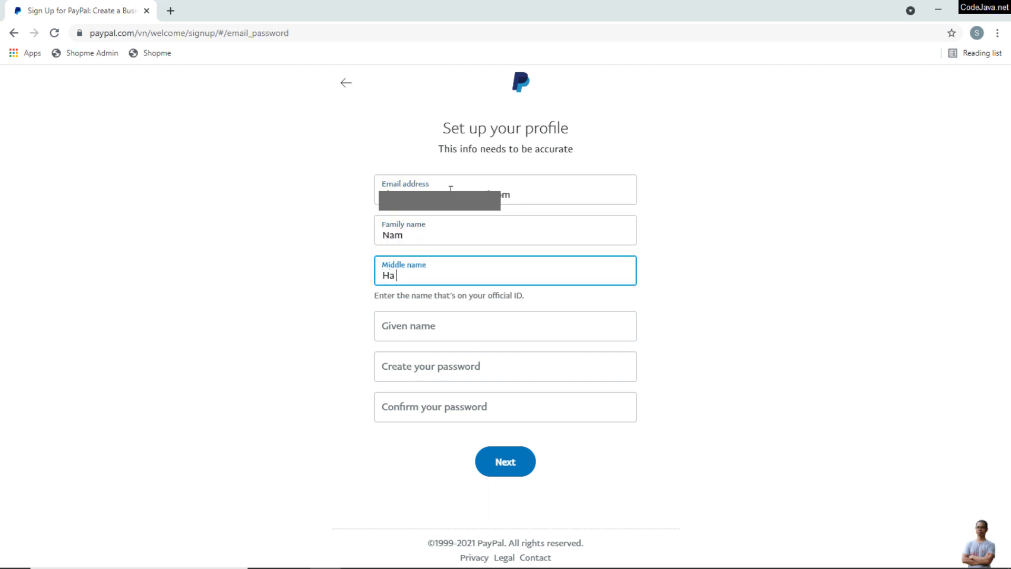
{"action": "key", "text": "Tab"}
{"action": "key", "text": "shift+Tab"}
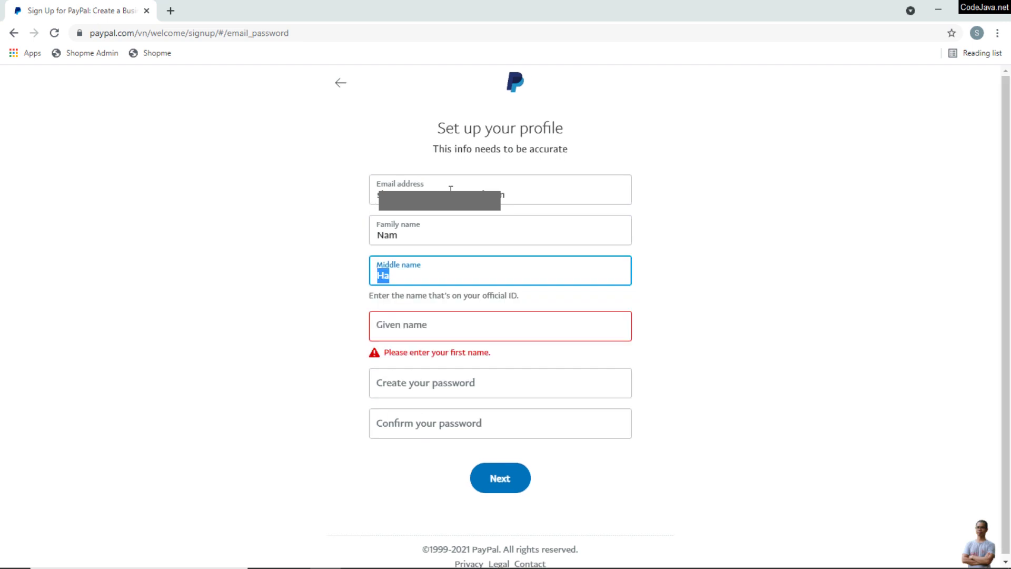
{"action": "key", "text": "shift+Tab"}
{"action": "key", "text": "Tab"}
{"action": "key", "text": "Tab"}
Create and confirm the account password, then submit the profile
{"action": "key", "text": "Tab"}
{"action": "type", "text": "••••••••"}
{"action": "key", "text": "Tab"}
{"action": "type", "text": "••••••••"}
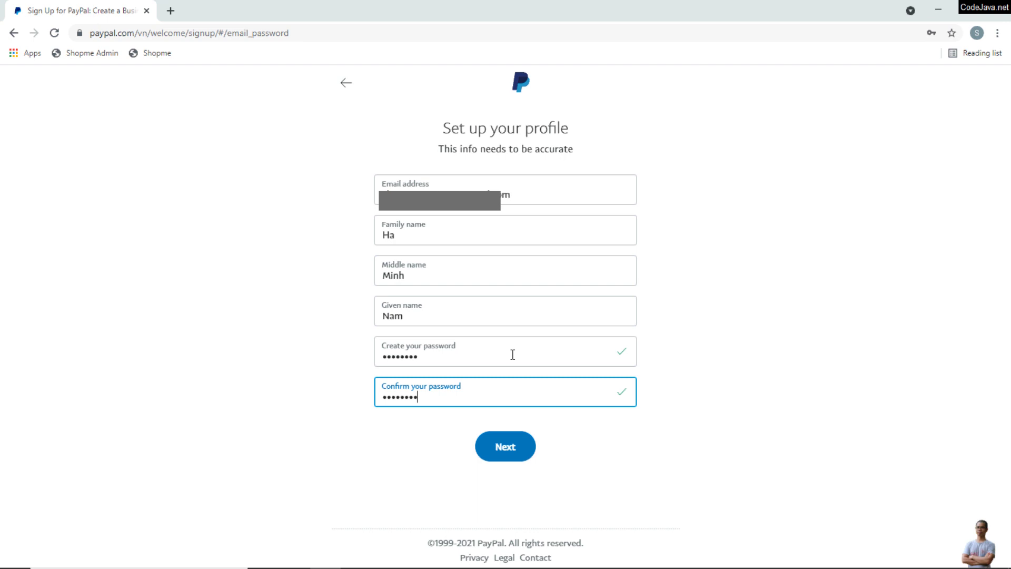
{"action": "left_click", "coordinate": [507, 455]}
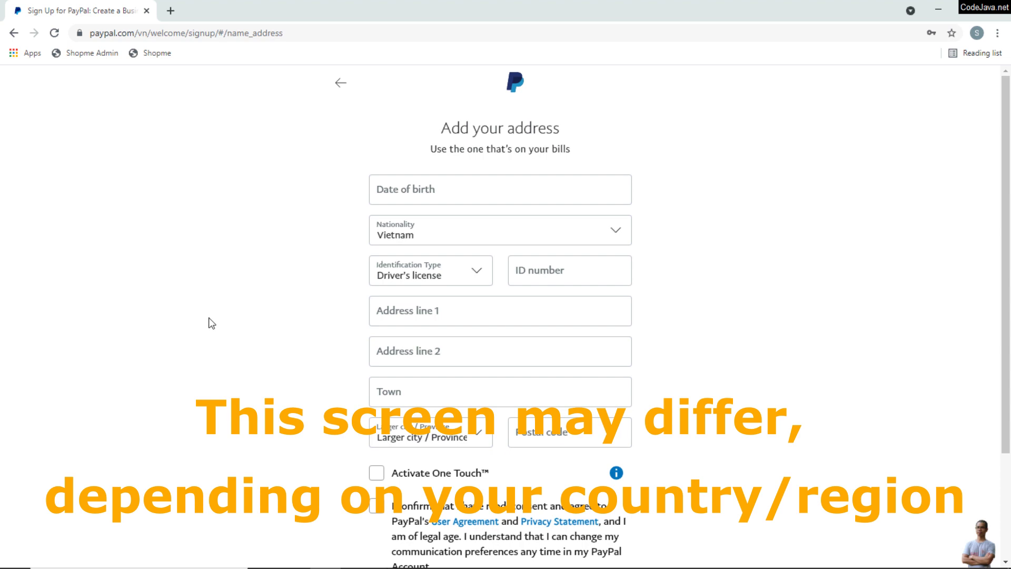
Enter the date of birth and choose National ID with its ID number
{"action": "scroll", "coordinate": [210, 323], "scroll_direction": "down", "scroll_amount": 3}
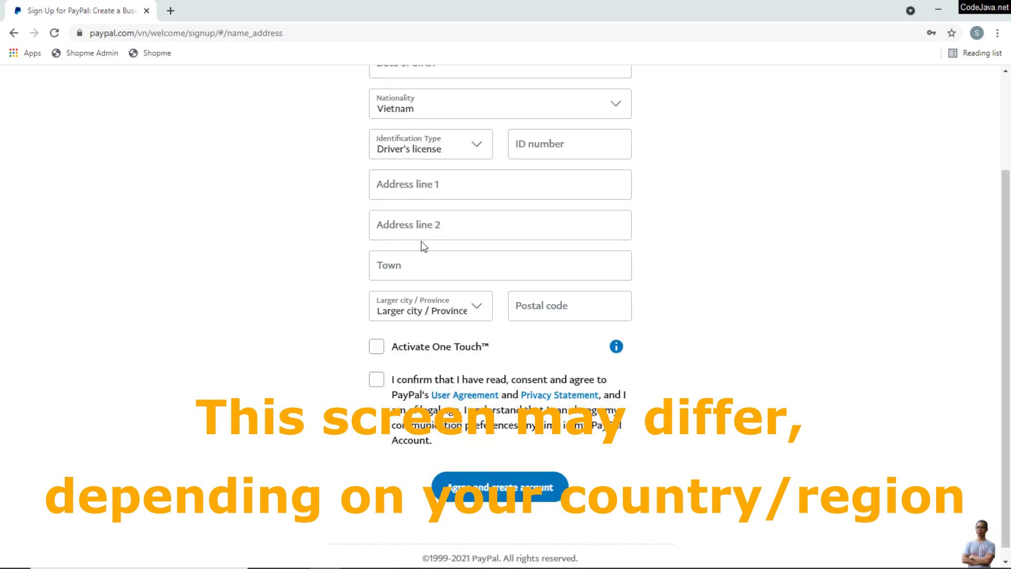
{"action": "scroll", "coordinate": [537, 273], "scroll_direction": "up", "scroll_amount": 3}
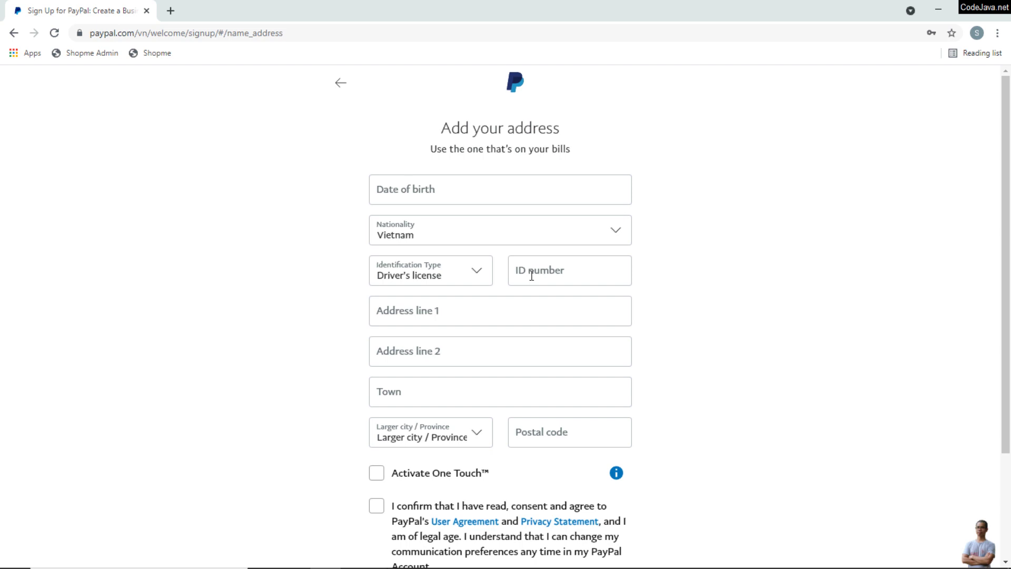
{"action": "left_click", "coordinate": [448, 194]}
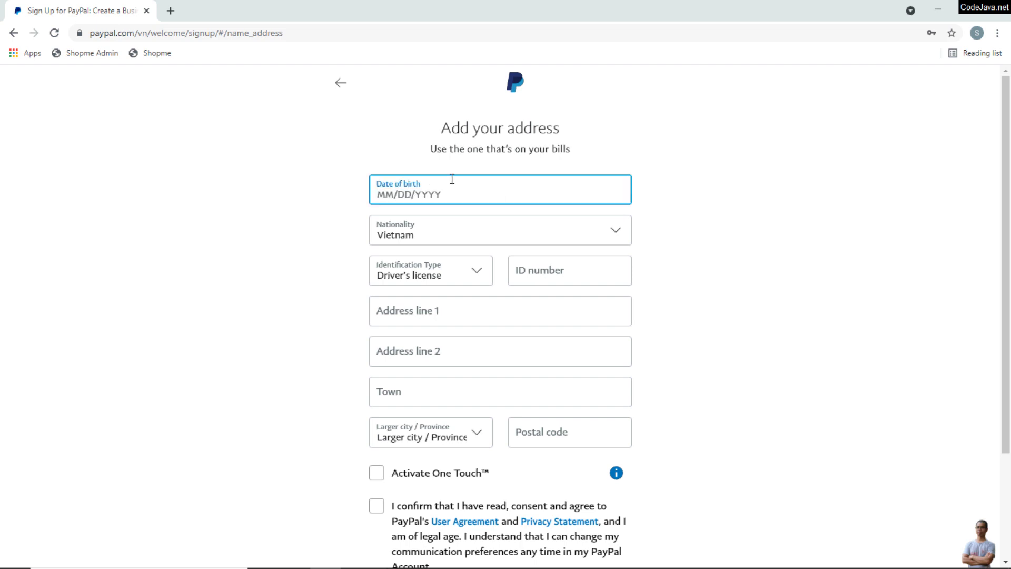
{"action": "left_click", "coordinate": [466, 275]}
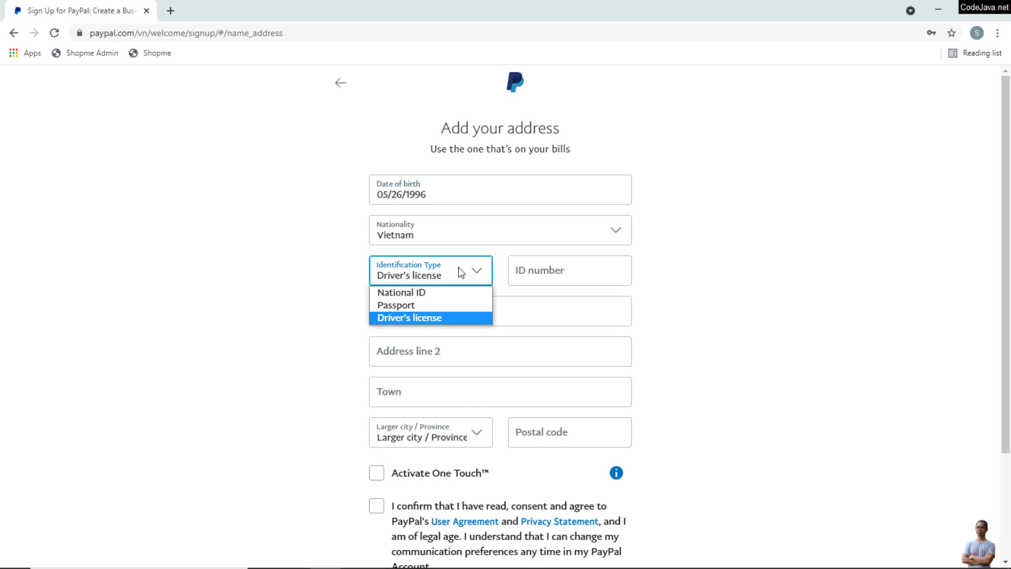
{"action": "left_click", "coordinate": [431, 294]}
{"action": "left_click", "coordinate": [537, 276]}
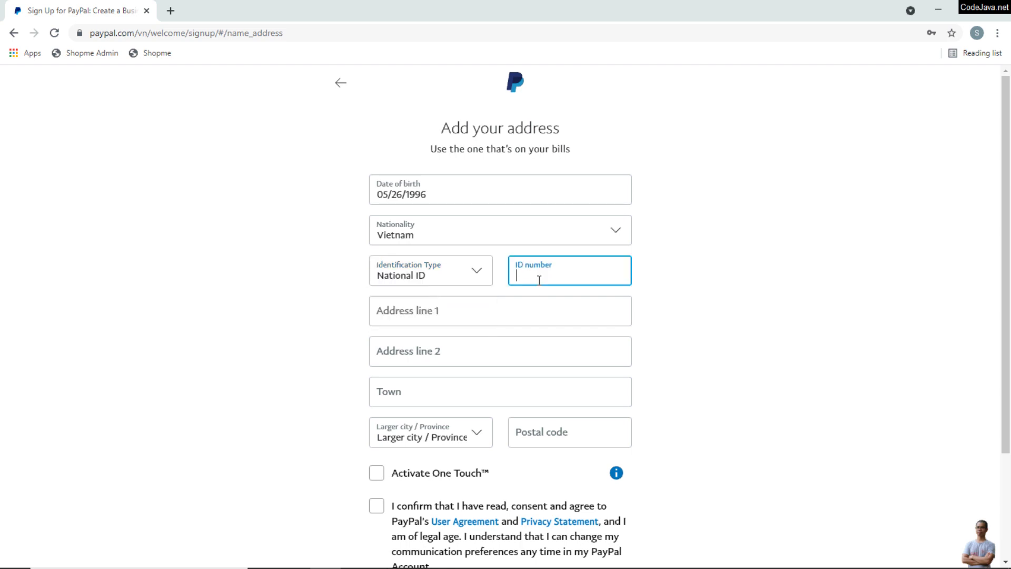
Fill in both street address lines, the town and the province
{"action": "left_click", "coordinate": [416, 305]}
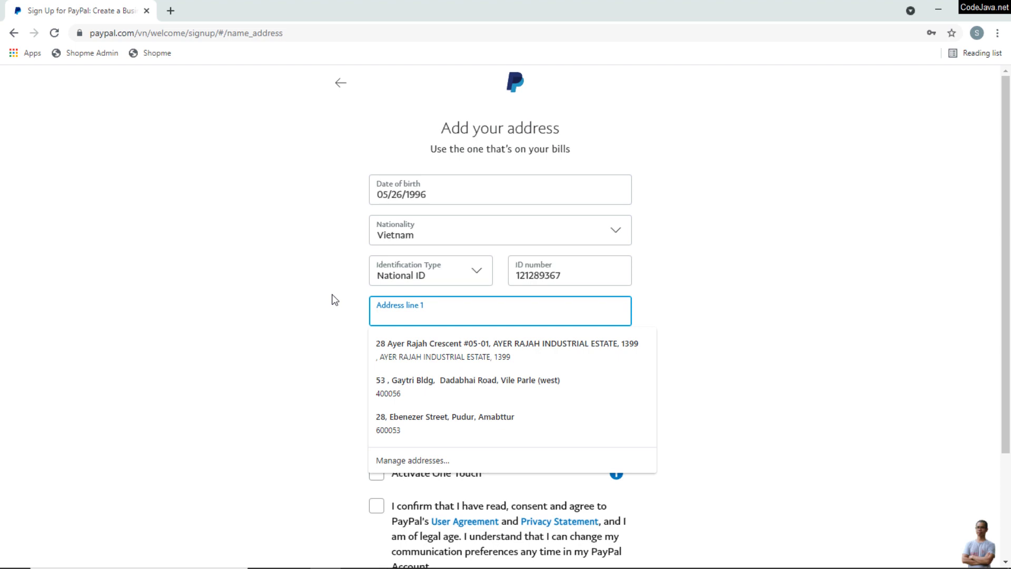
{"action": "key", "text": "Tab"}
{"action": "type", "text": "Tay Ho"}
{"action": "scroll", "coordinate": [332, 301], "scroll_direction": "down", "scroll_amount": 3}
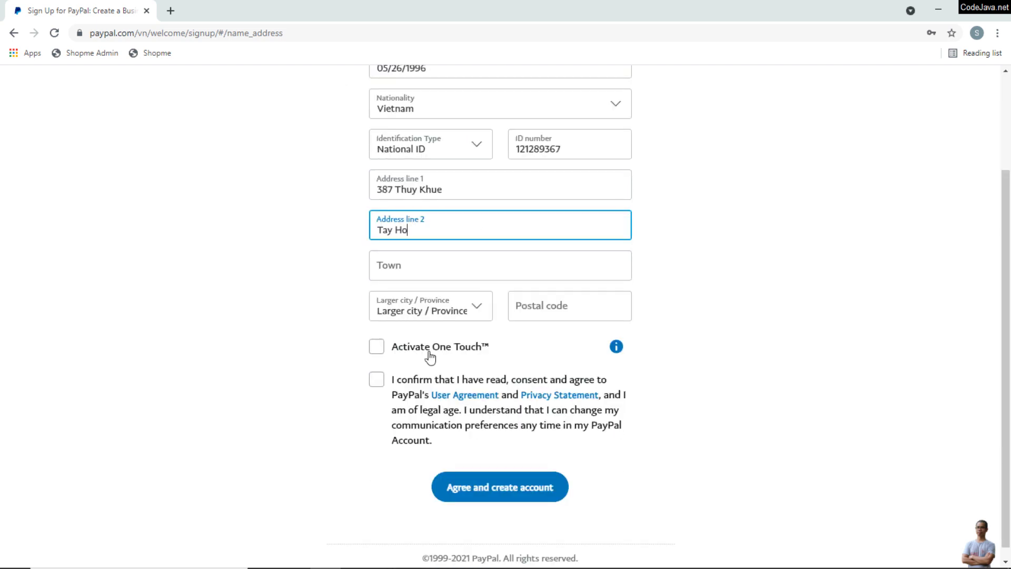
{"action": "left_click", "coordinate": [437, 255]}
{"action": "type", "text": "Ha  Noi"}
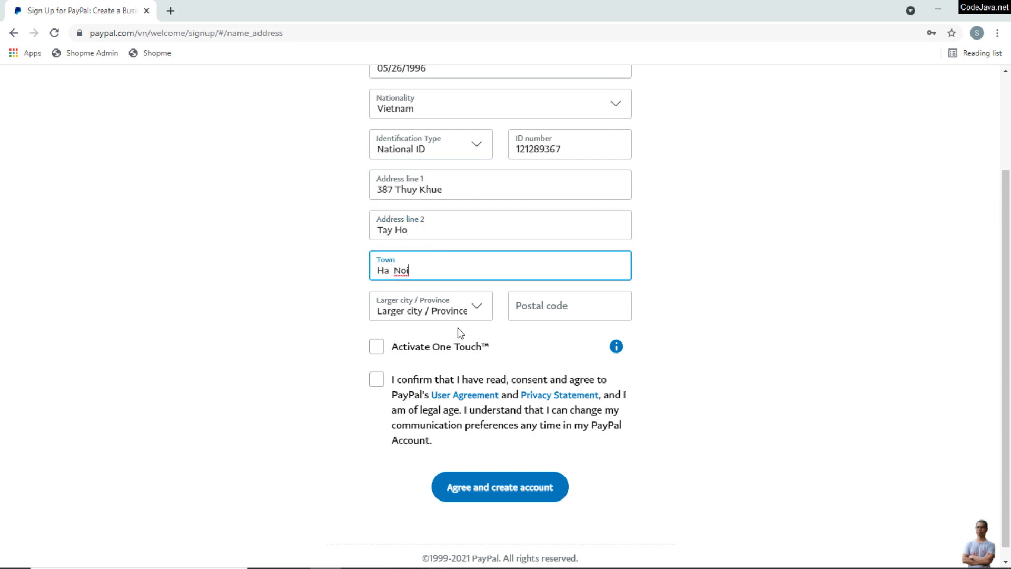
{"action": "left_click", "coordinate": [467, 301]}
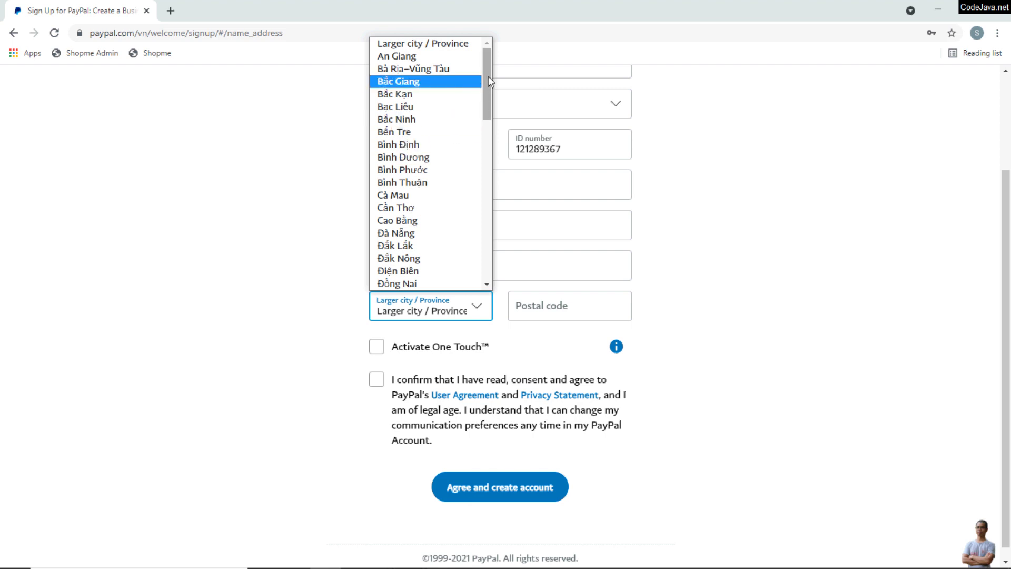
{"action": "left_click_drag", "start_coordinate": [488, 76], "coordinate": [487, 114]}
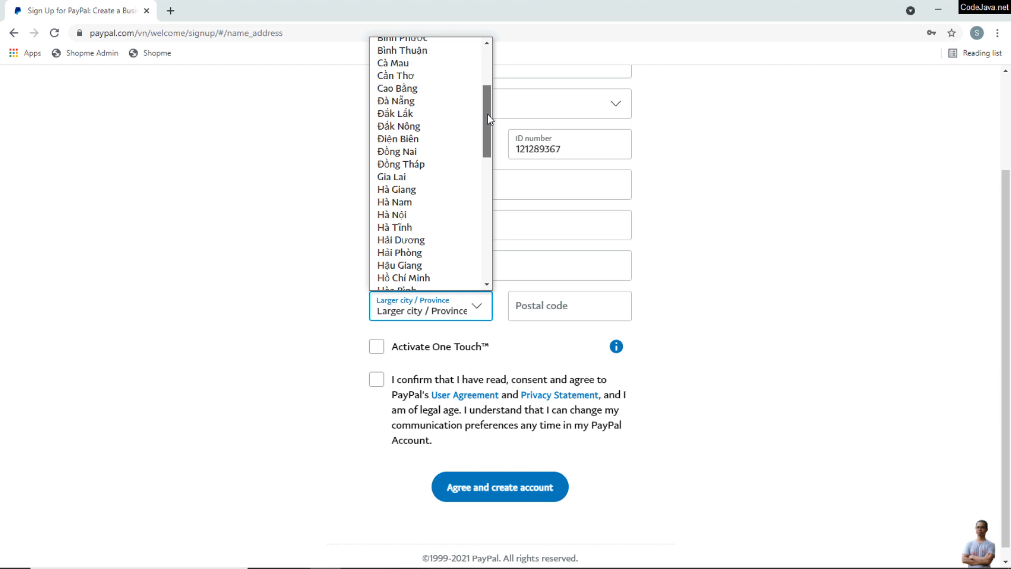
{"action": "left_click_drag", "start_coordinate": [488, 114], "coordinate": [479, 139]}
{"action": "left_click", "coordinate": [418, 143]}
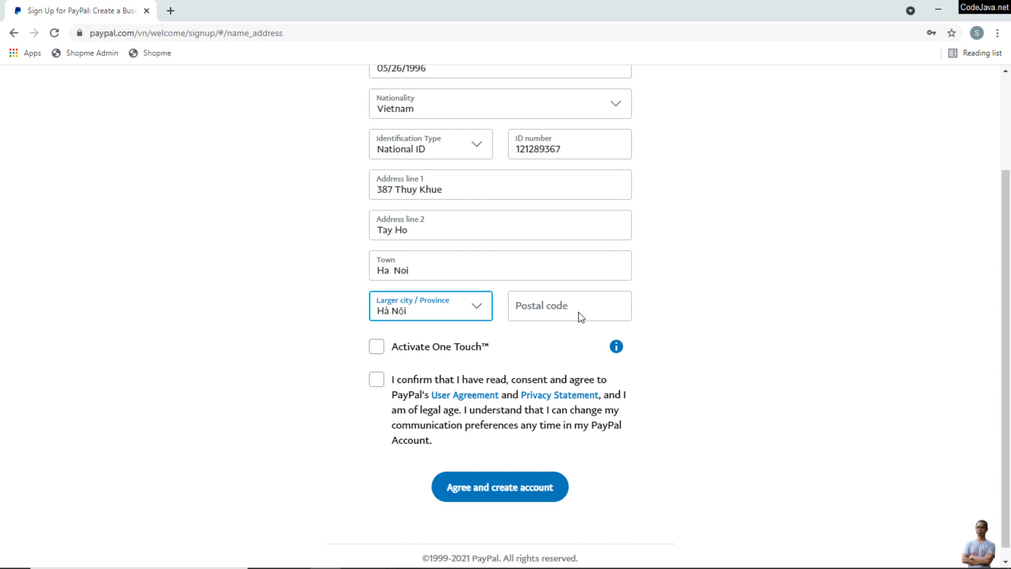
Enter the postal code, accept the user agreement and create the account
{"action": "left_click", "coordinate": [580, 314]}
{"action": "type", "text": "126"}
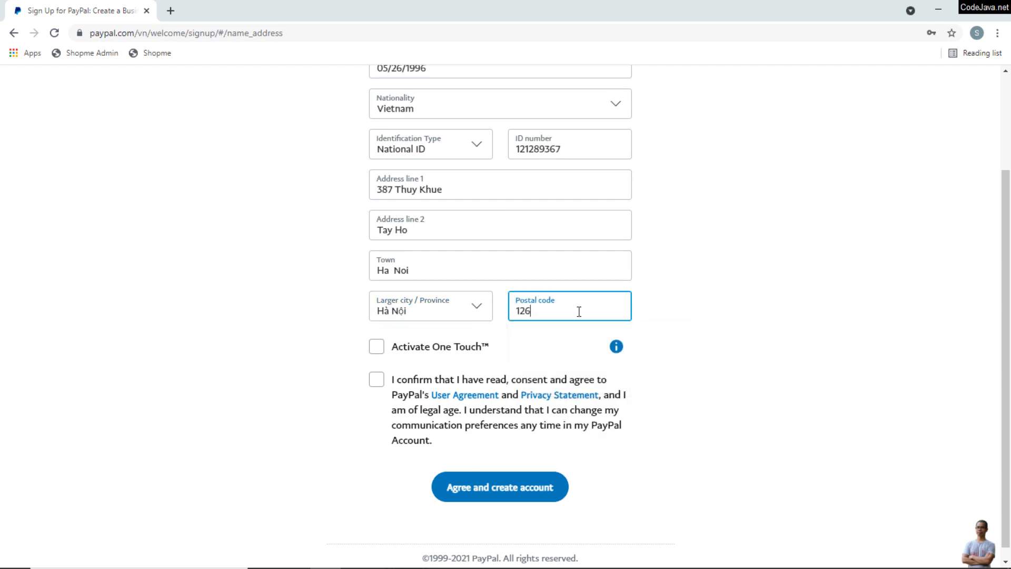
{"action": "type", "text": "123"}
{"action": "left_click", "coordinate": [376, 381]}
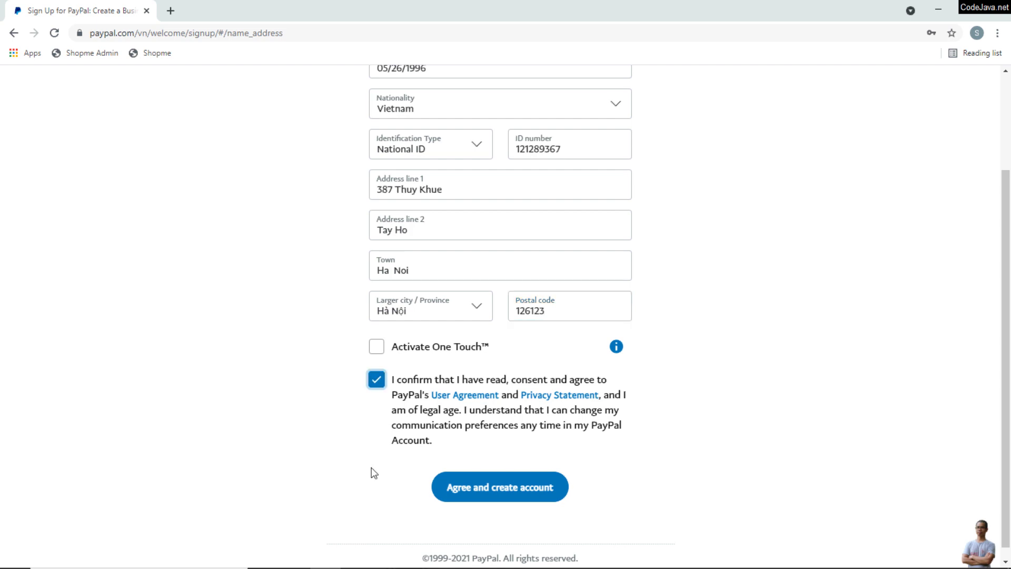
{"action": "left_click", "coordinate": [515, 491]}
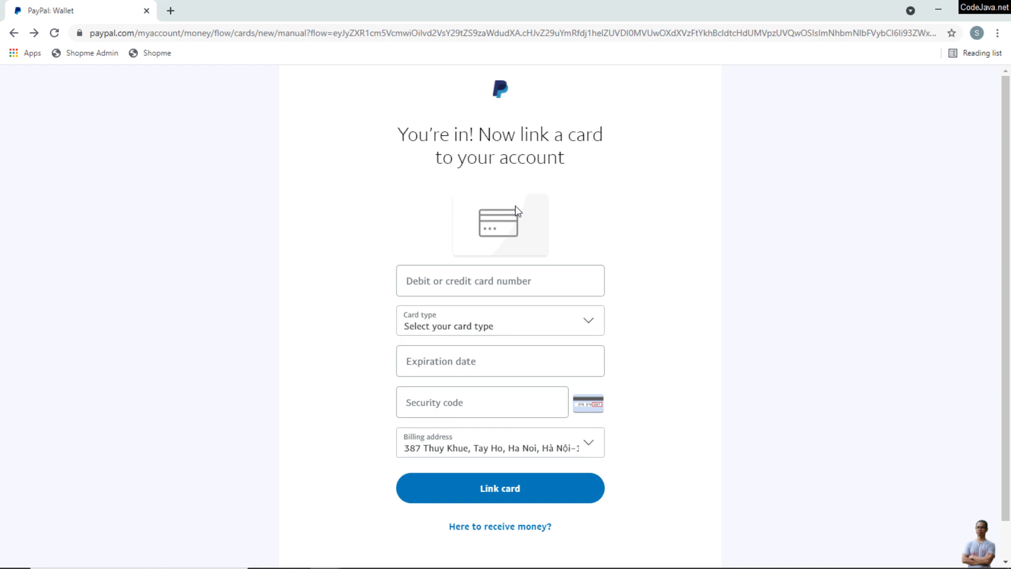
Enter the Visa card's details with expiry 06/25 and its security code, then link it
{"action": "left_click", "coordinate": [453, 282]}
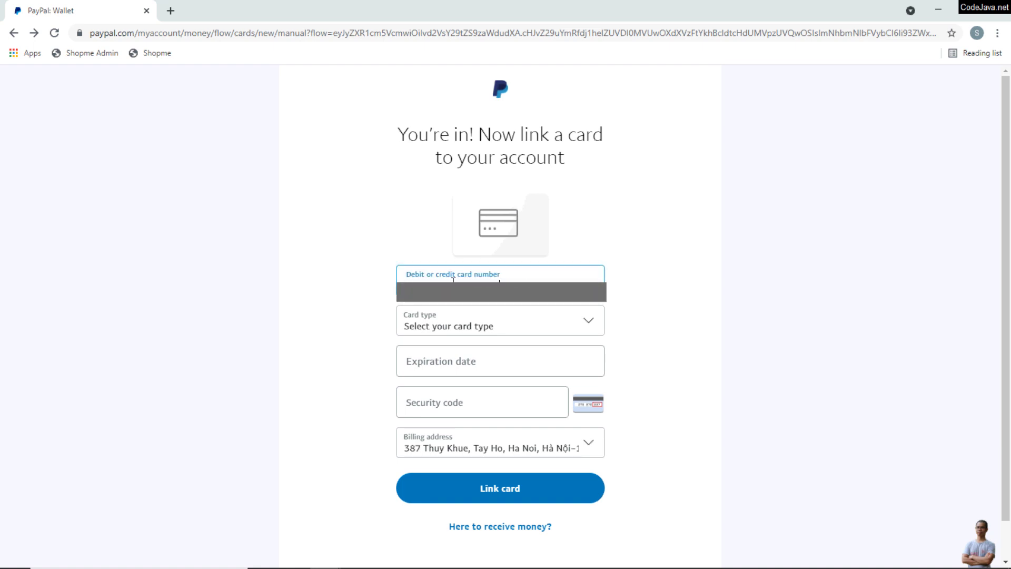
{"action": "left_click", "coordinate": [459, 363]}
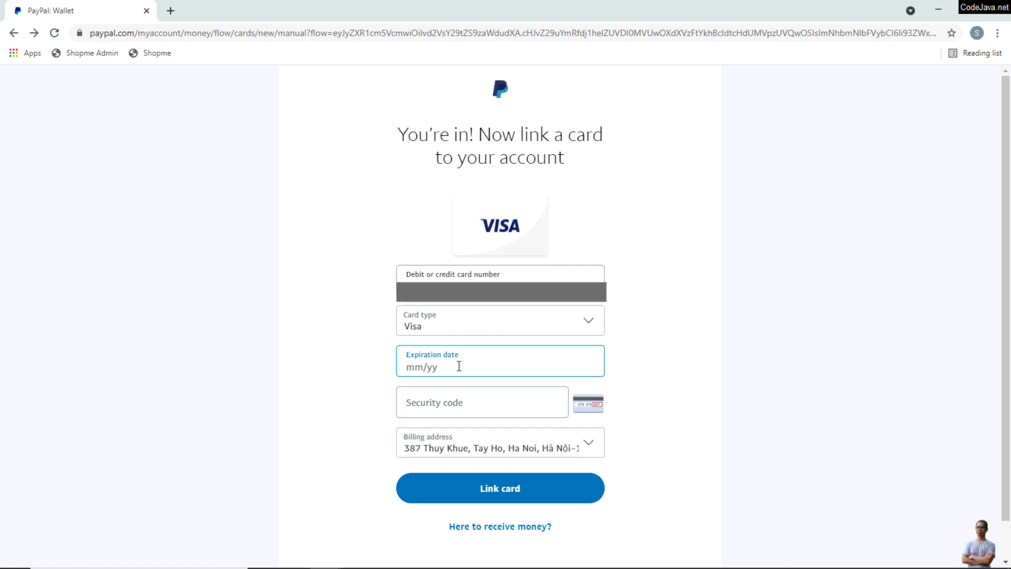
{"action": "type", "text": "06/25"}
{"action": "left_click", "coordinate": [431, 406]}
{"action": "type", "text": "•••"}
{"action": "left_click", "coordinate": [369, 422]}
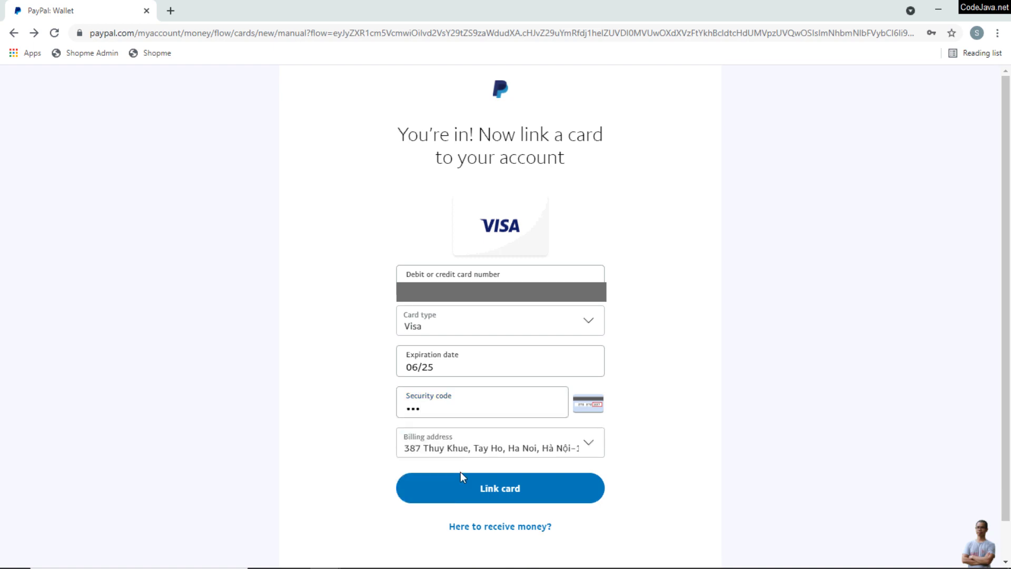
{"action": "left_click", "coordinate": [485, 489]}
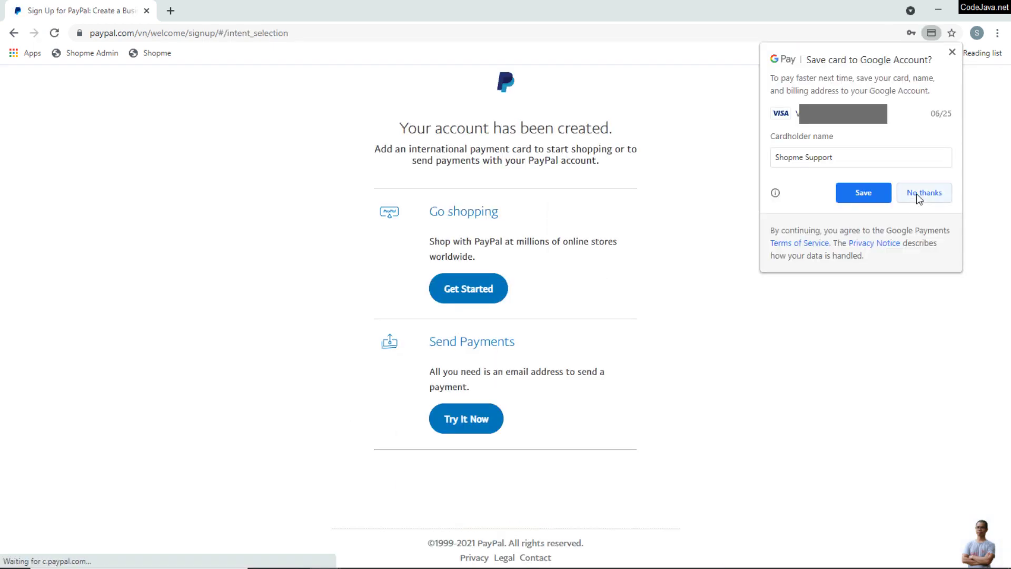
Decline saving the card to Google Pay, skip the app download, and open the account Summary
{"action": "left_click", "coordinate": [910, 200]}
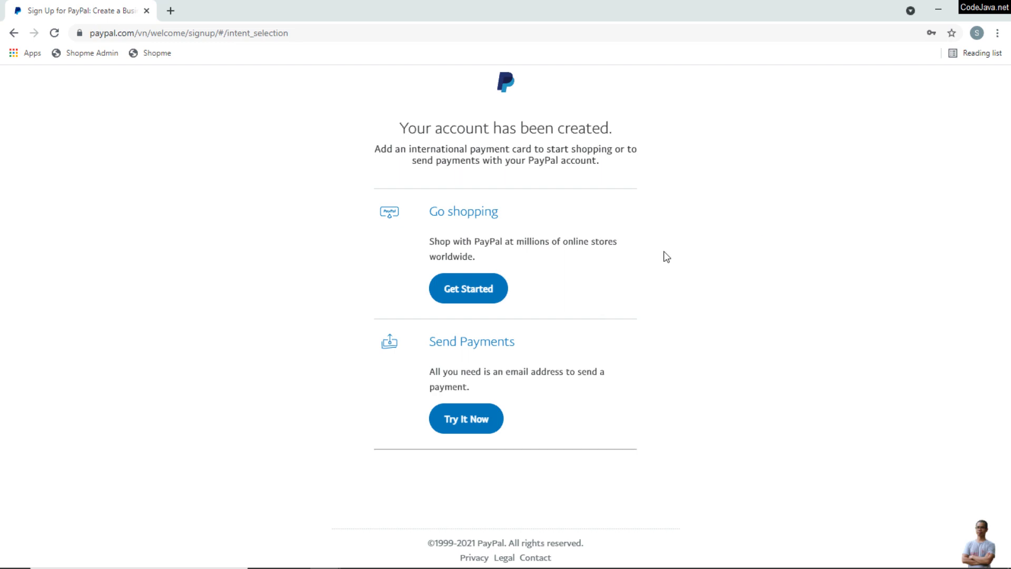
{"action": "left_click", "coordinate": [473, 295]}
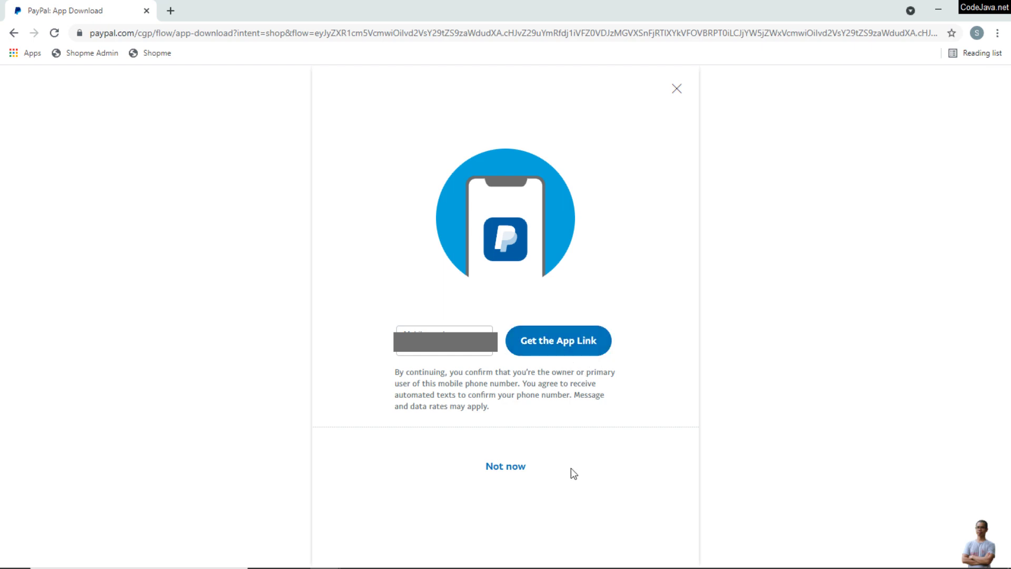
{"action": "left_click", "coordinate": [506, 467]}
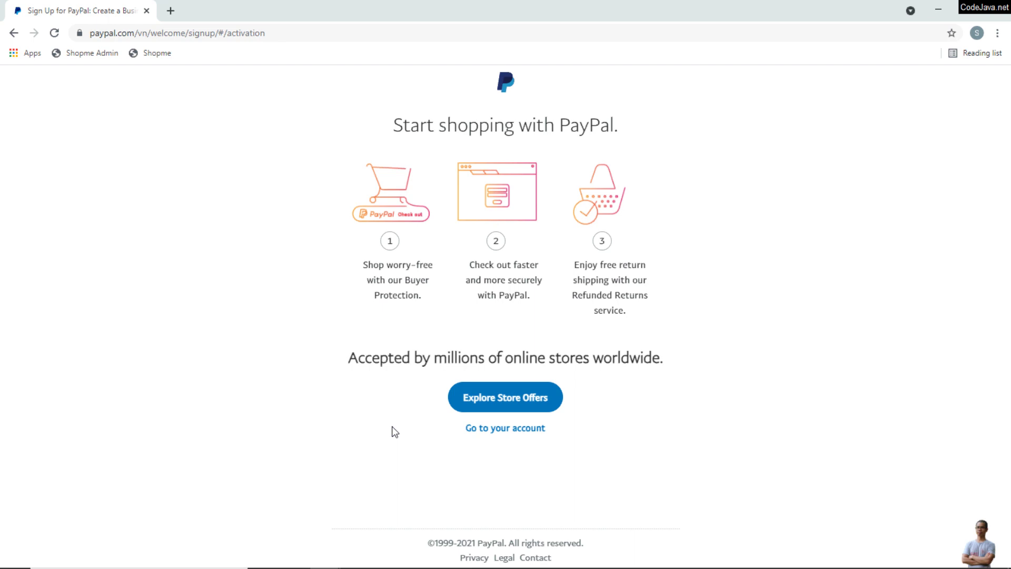
{"action": "left_click", "coordinate": [505, 433]}
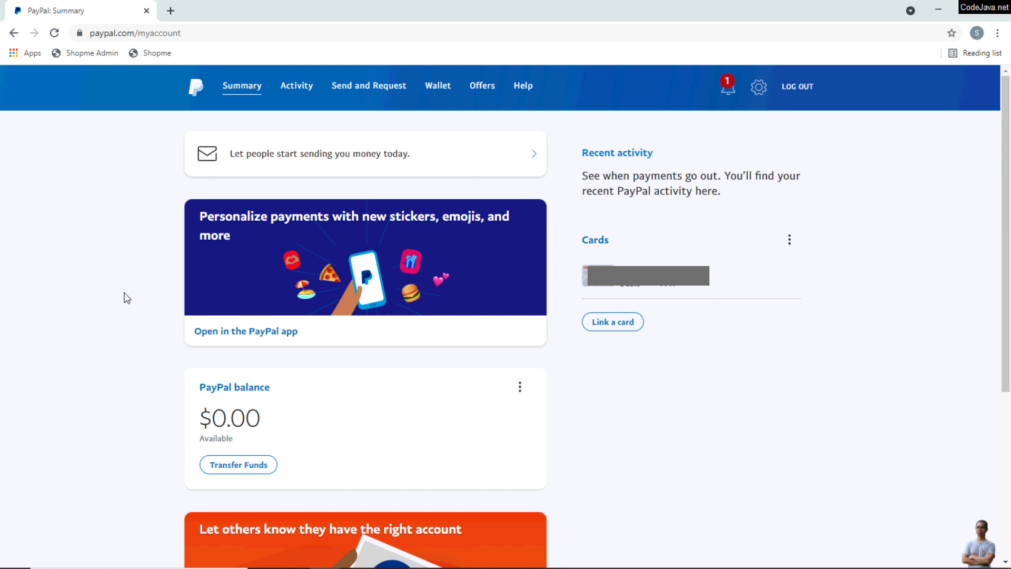
Use the notification bell's Confirm Email Address item to send the confirmation email
{"action": "scroll", "coordinate": [496, 391], "scroll_direction": "down", "scroll_amount": 3}
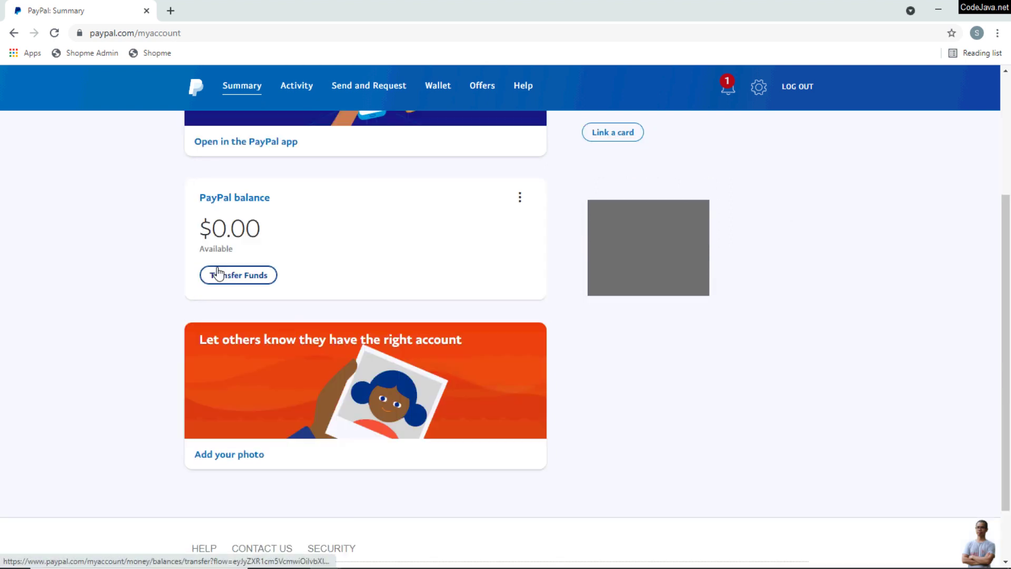
{"action": "scroll", "coordinate": [320, 301], "scroll_direction": "up", "scroll_amount": 3}
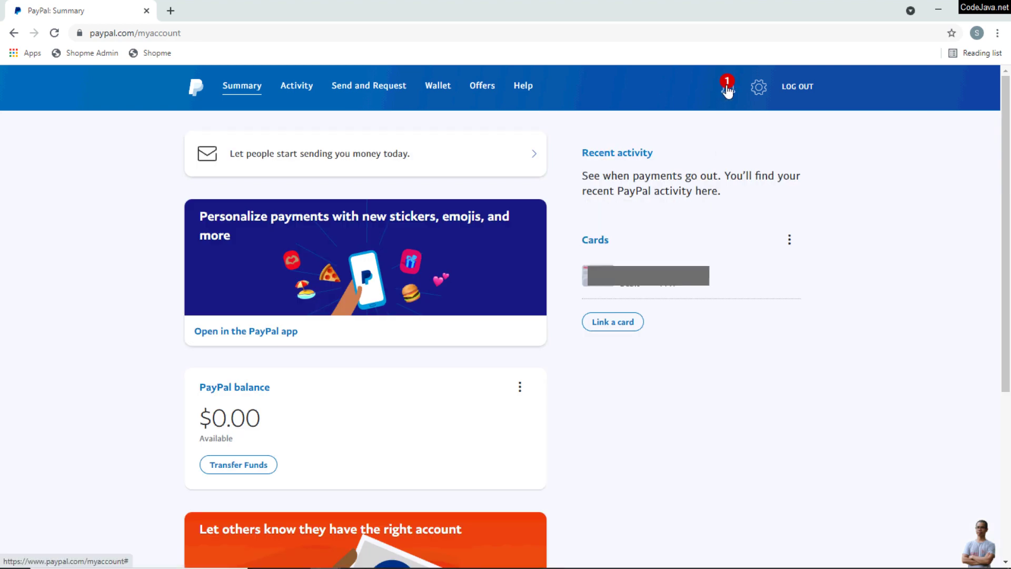
{"action": "left_click", "coordinate": [728, 86]}
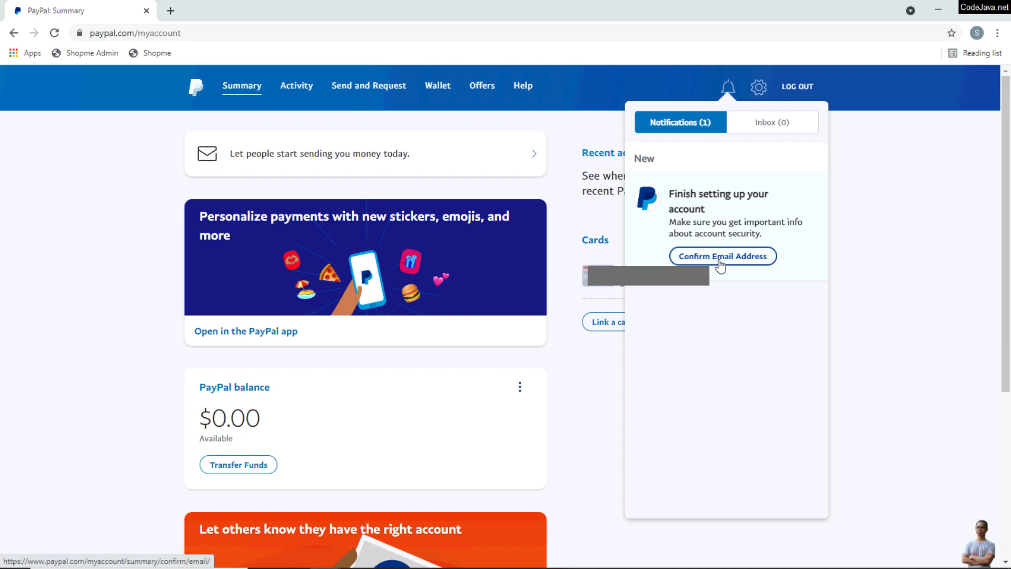
{"action": "left_click", "coordinate": [726, 258]}
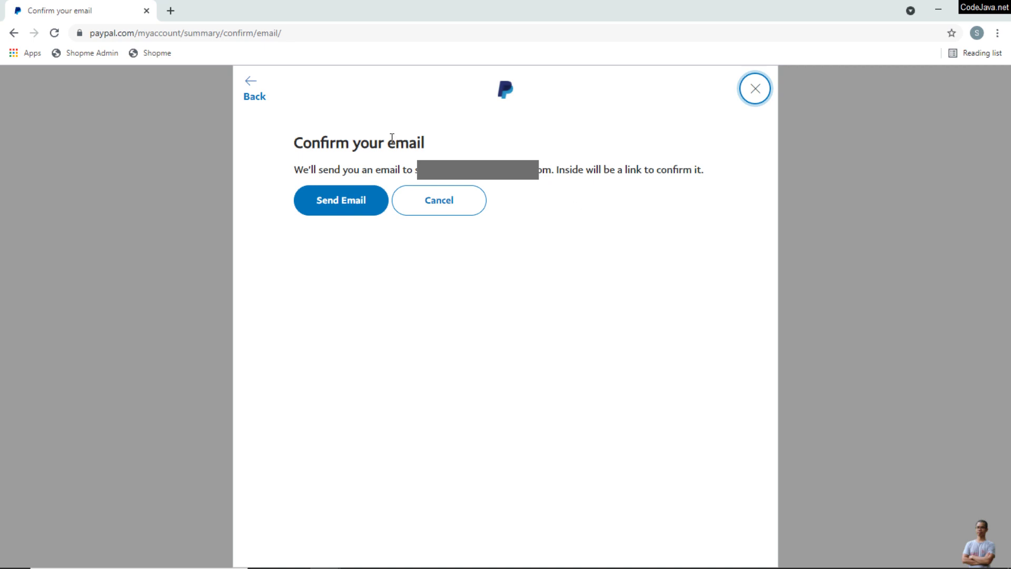
{"action": "left_click", "coordinate": [351, 210]}
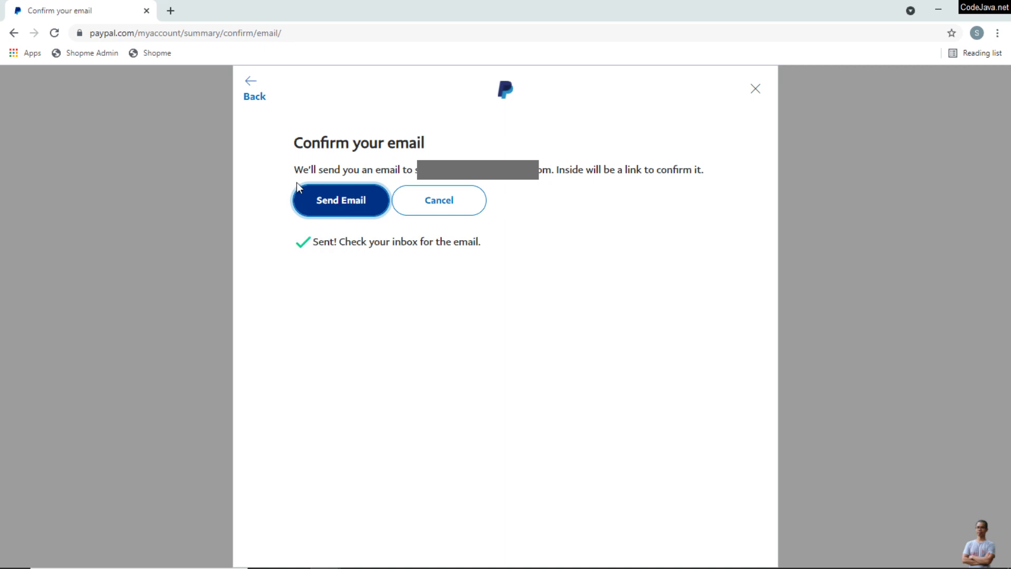
Open Gmail in a new tab and follow Confirm My Email Address in PayPal's message
{"action": "left_click", "coordinate": [170, 11]}
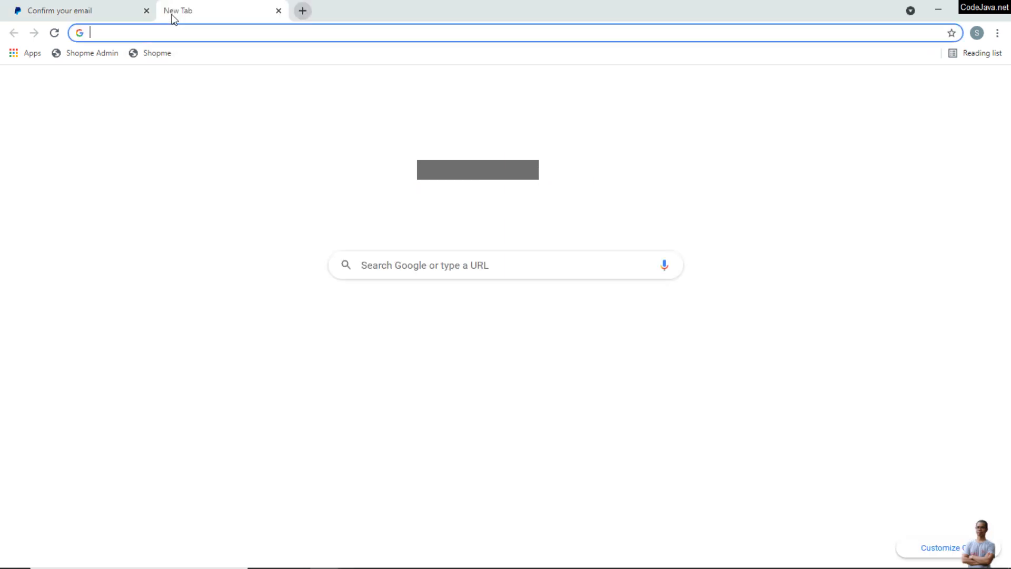
{"action": "type", "text": "gma"}
{"action": "key", "text": "Return"}
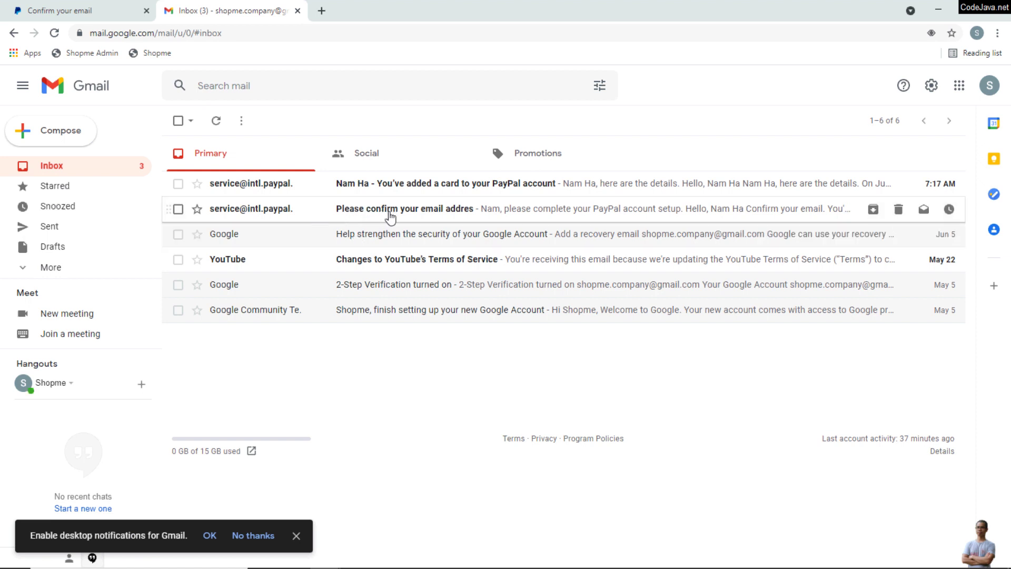
{"action": "left_click", "coordinate": [447, 213]}
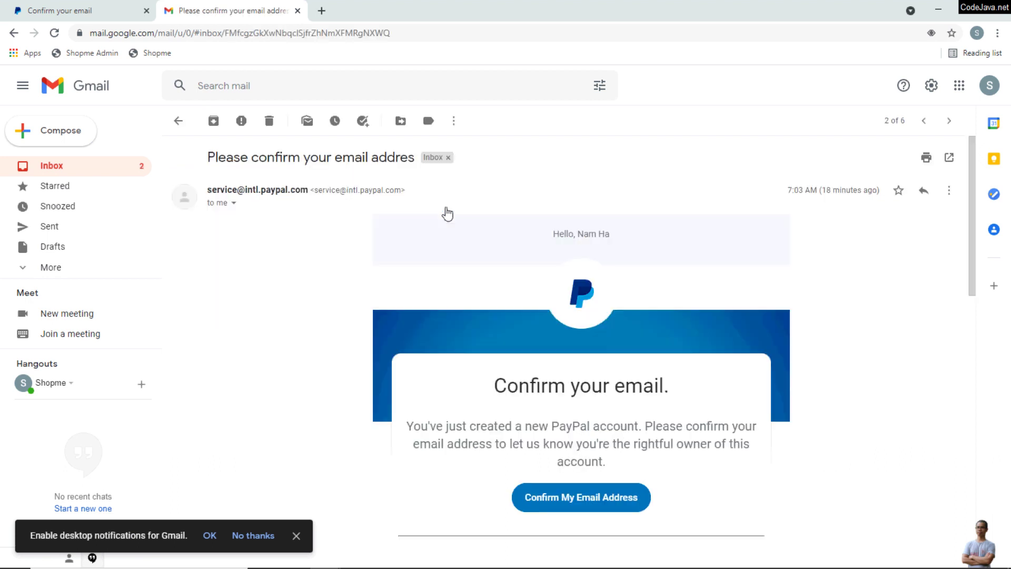
{"action": "scroll", "coordinate": [460, 318], "scroll_direction": "down", "scroll_amount": 2}
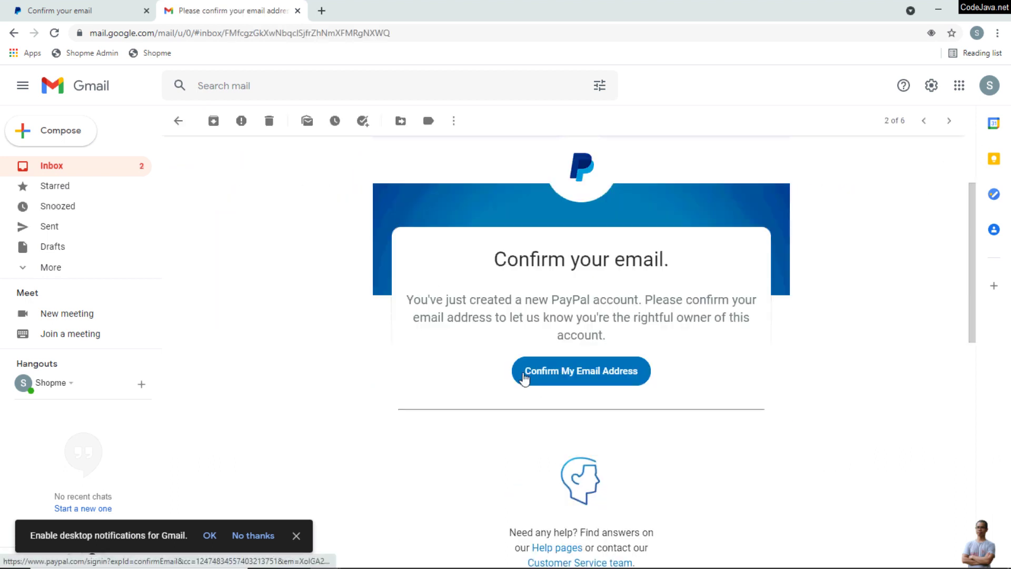
{"action": "left_click", "coordinate": [615, 382]}
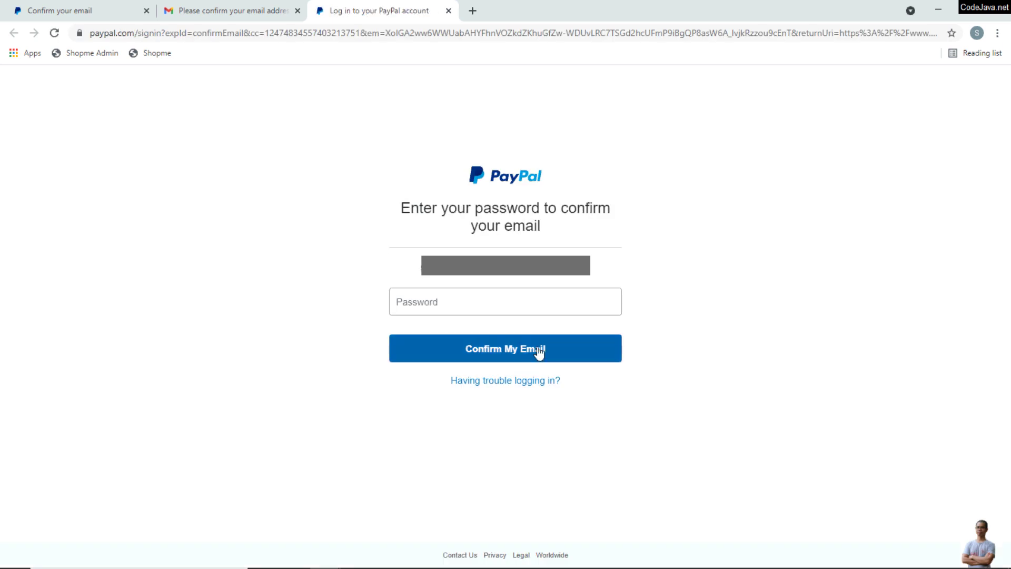
Confirm the email address by entering the account password
{"action": "left_click", "coordinate": [493, 303]}
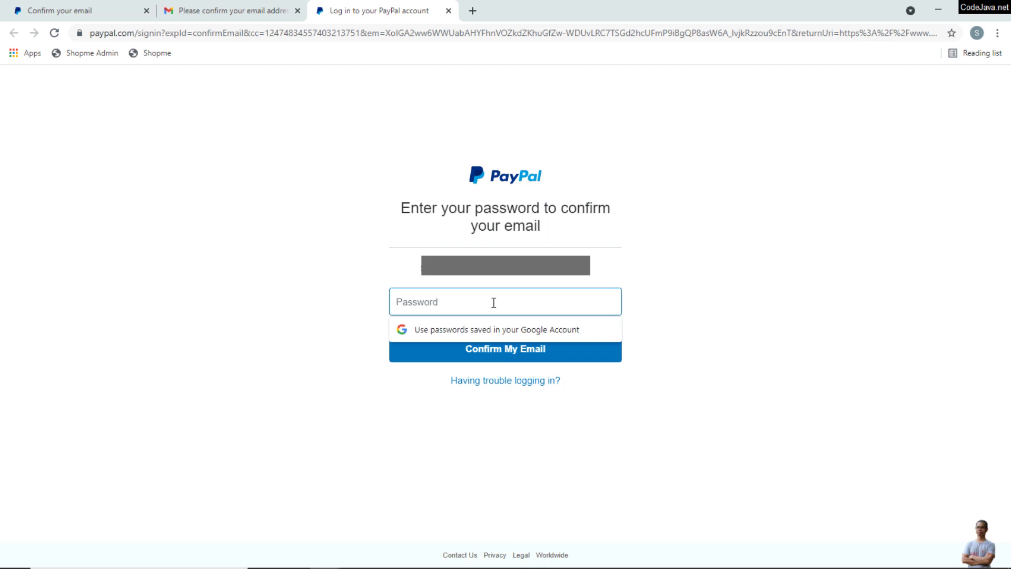
{"action": "type", "text": "*******"}
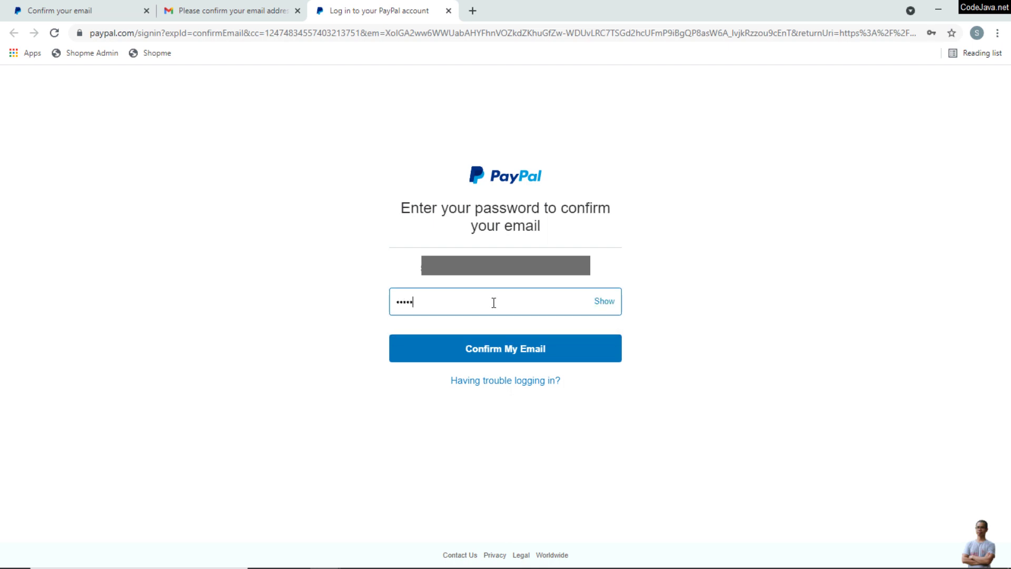
{"action": "type", "text": "*"}
{"action": "left_click", "coordinate": [482, 350]}
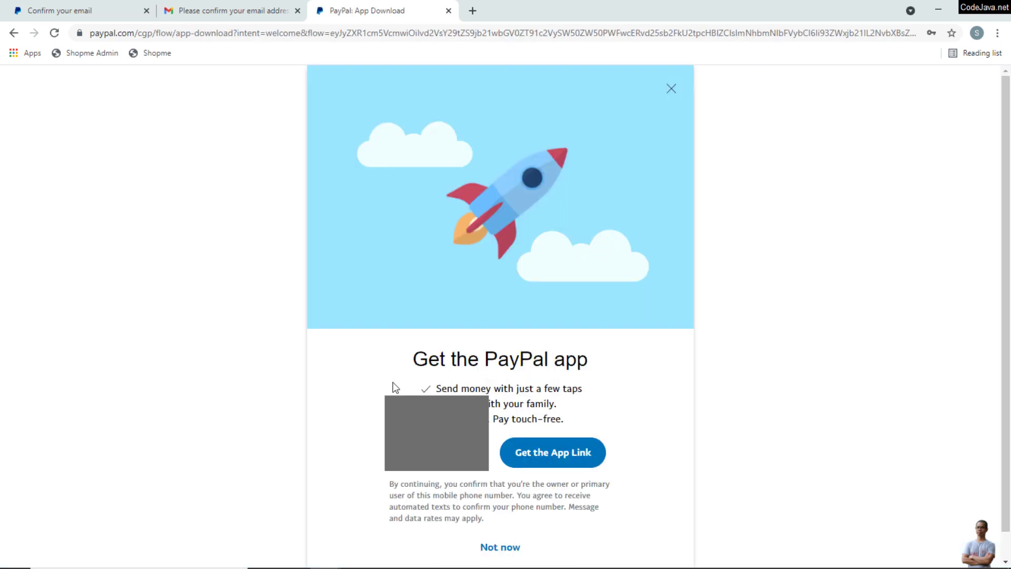
Decline the PayPal app offer and go to the account summary
{"action": "scroll", "coordinate": [395, 388], "scroll_direction": "down", "scroll_amount": 1}
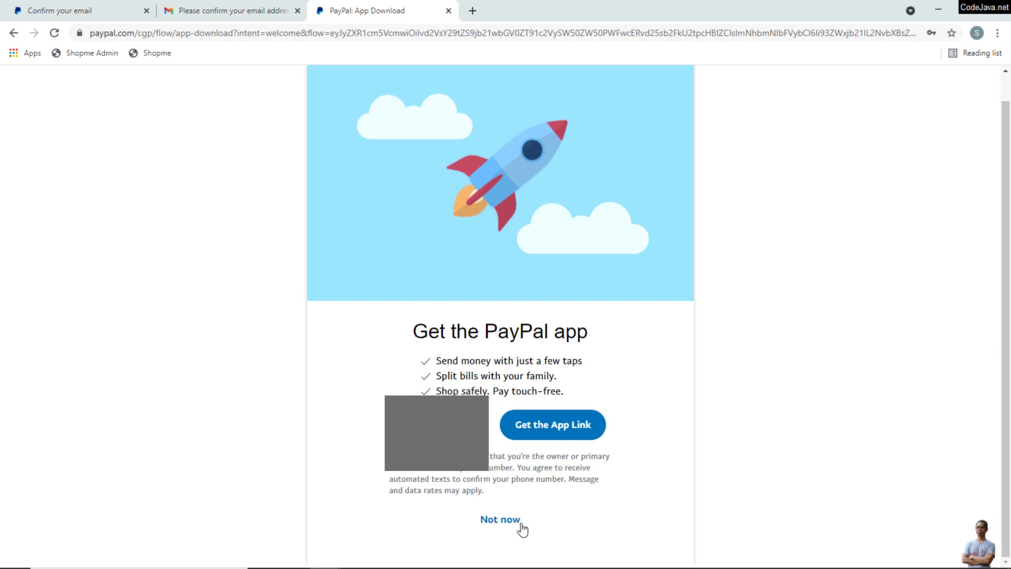
{"action": "left_click", "coordinate": [498, 521]}
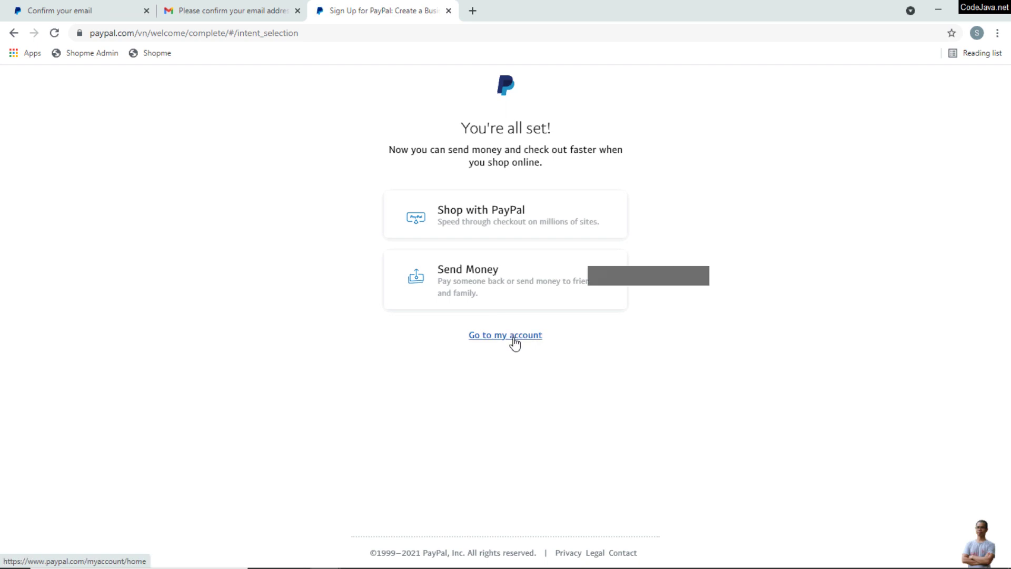
{"action": "left_click", "coordinate": [513, 340]}
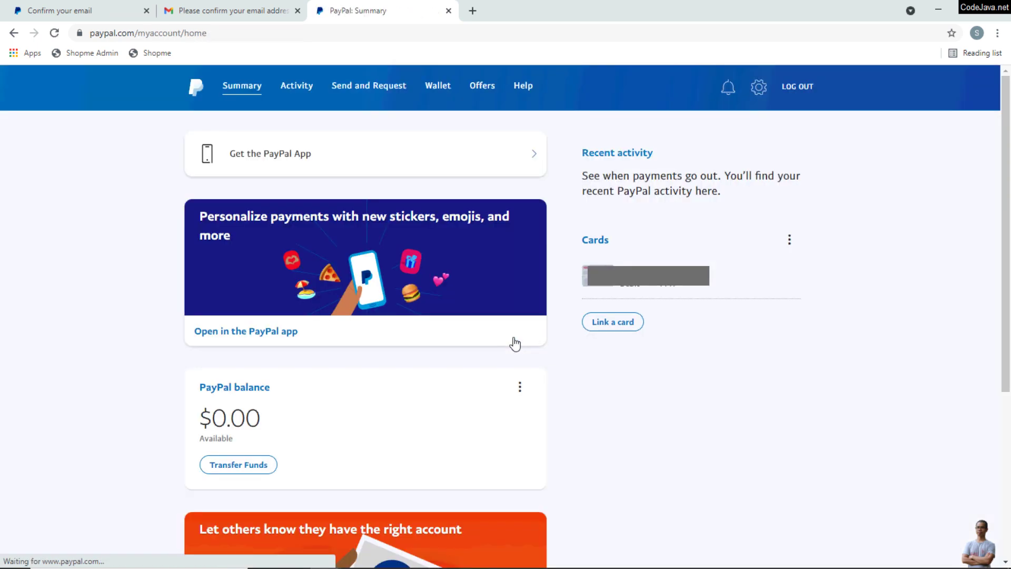